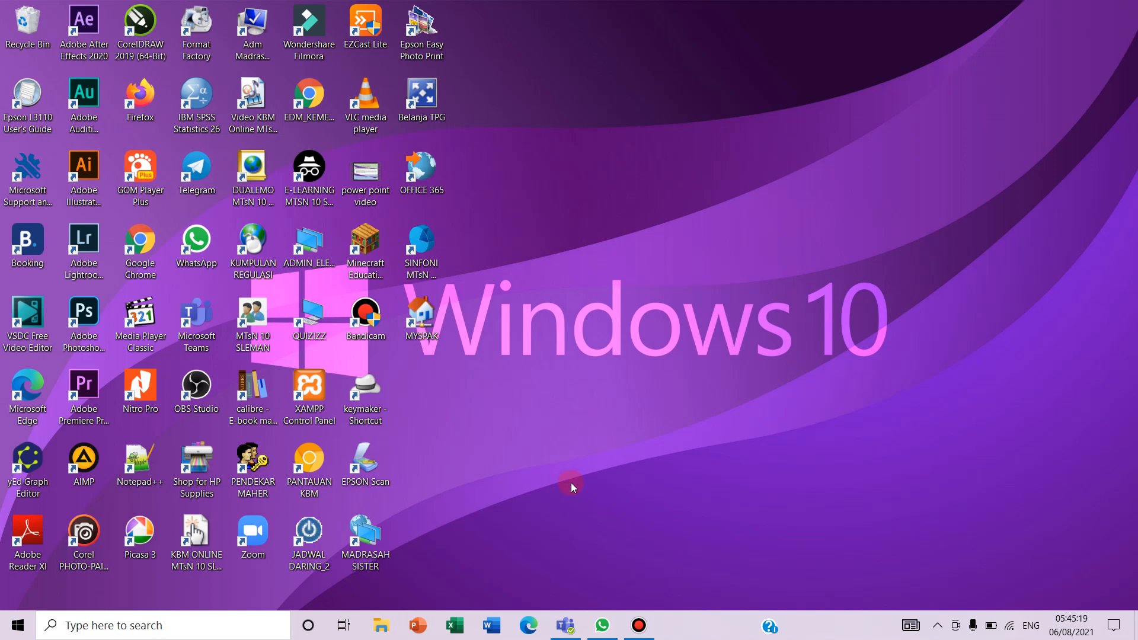
Bring Teams back to the front and open the CONTOH KELAS 7 A class team
{"action": "mouse_move", "coordinate": [569, 632]}
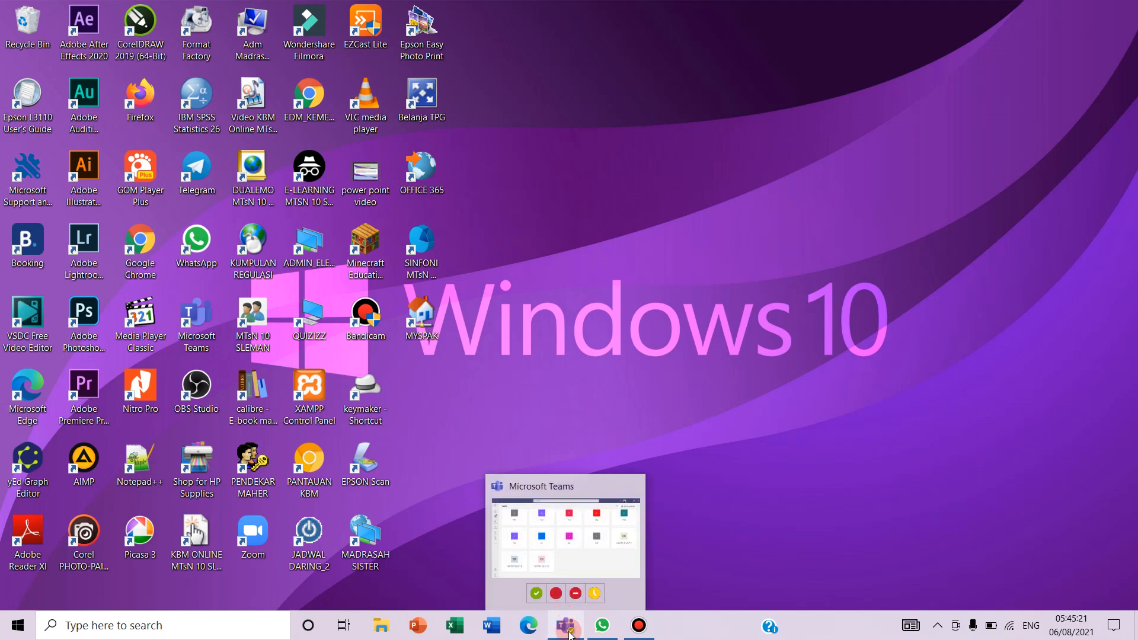
{"action": "left_click", "coordinate": [569, 632]}
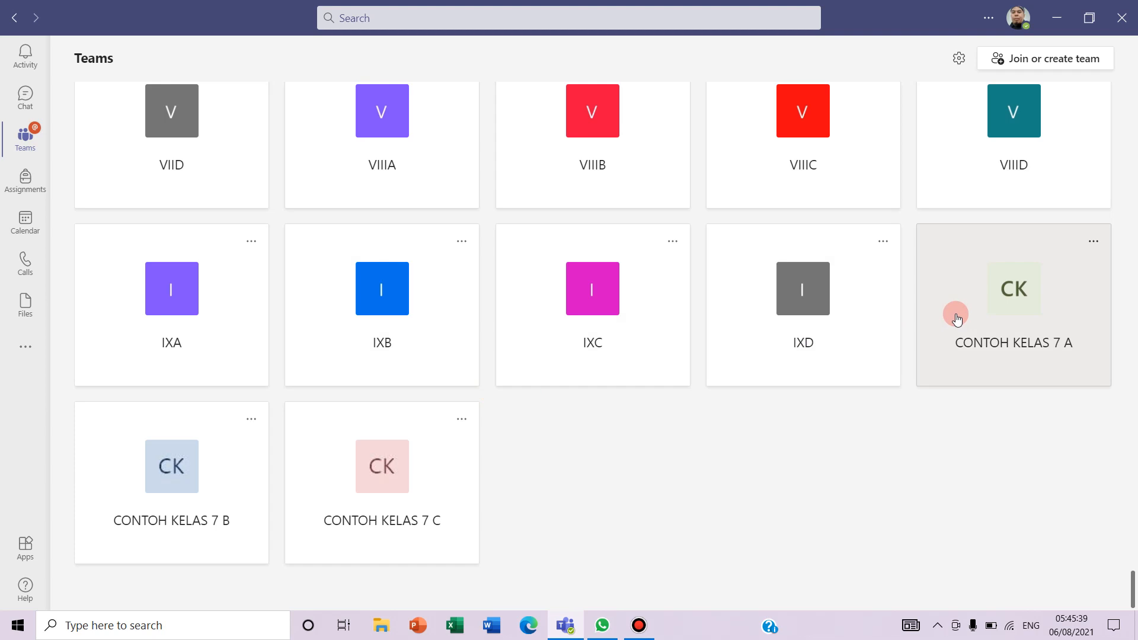
{"action": "left_click", "coordinate": [1016, 313]}
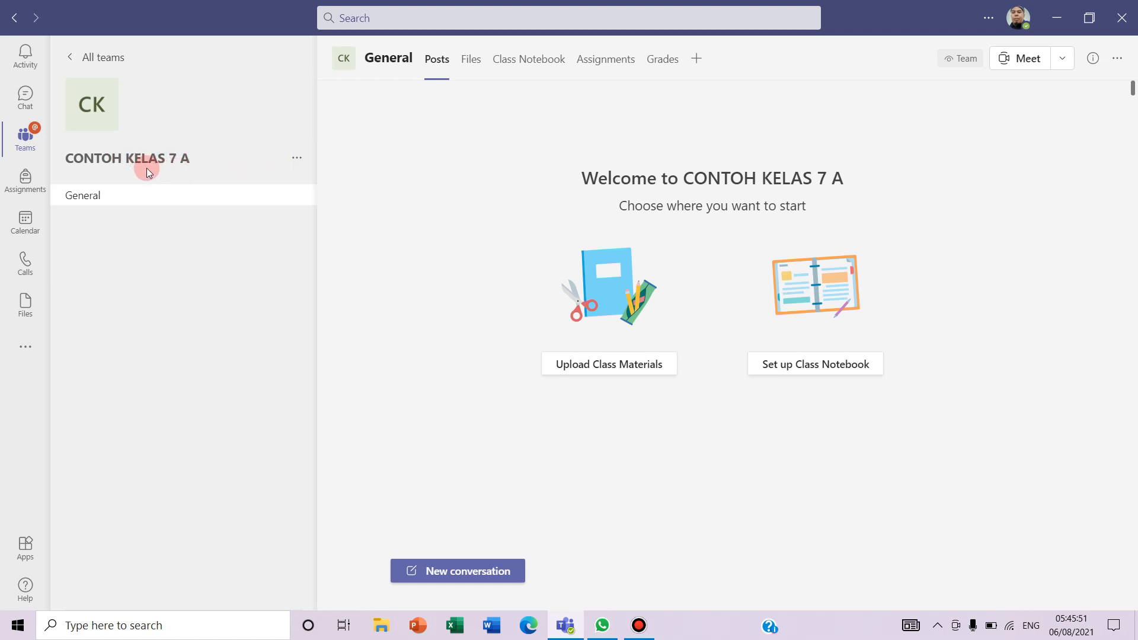
Open Manage team for CONTOH KELAS 7 A to view its owner and members
{"action": "left_click", "coordinate": [298, 159]}
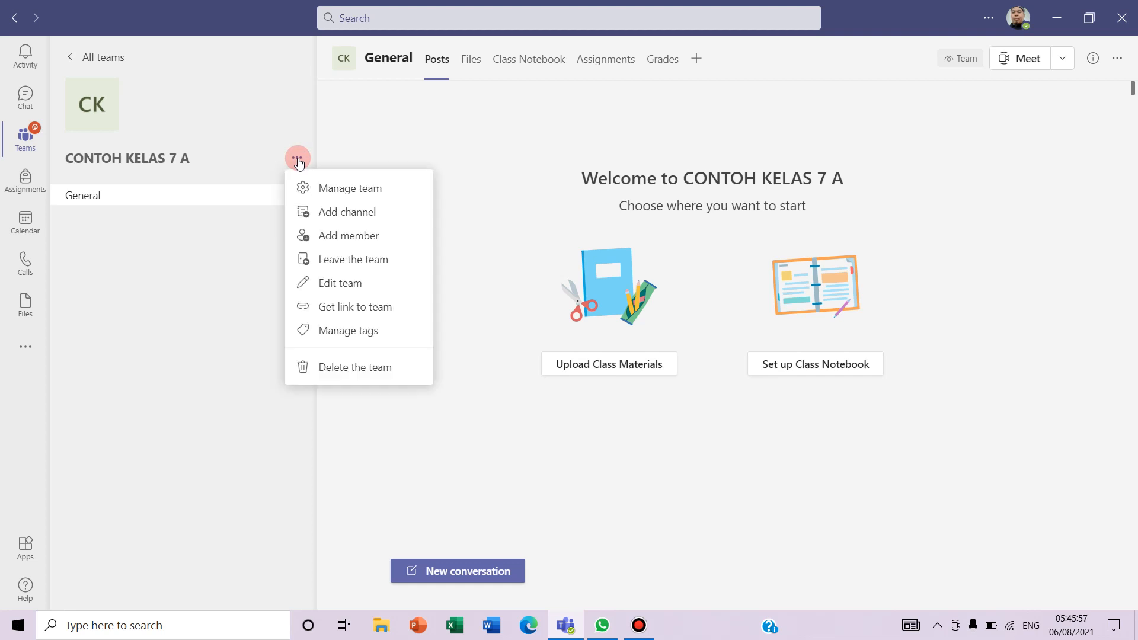
{"action": "left_click", "coordinate": [347, 189]}
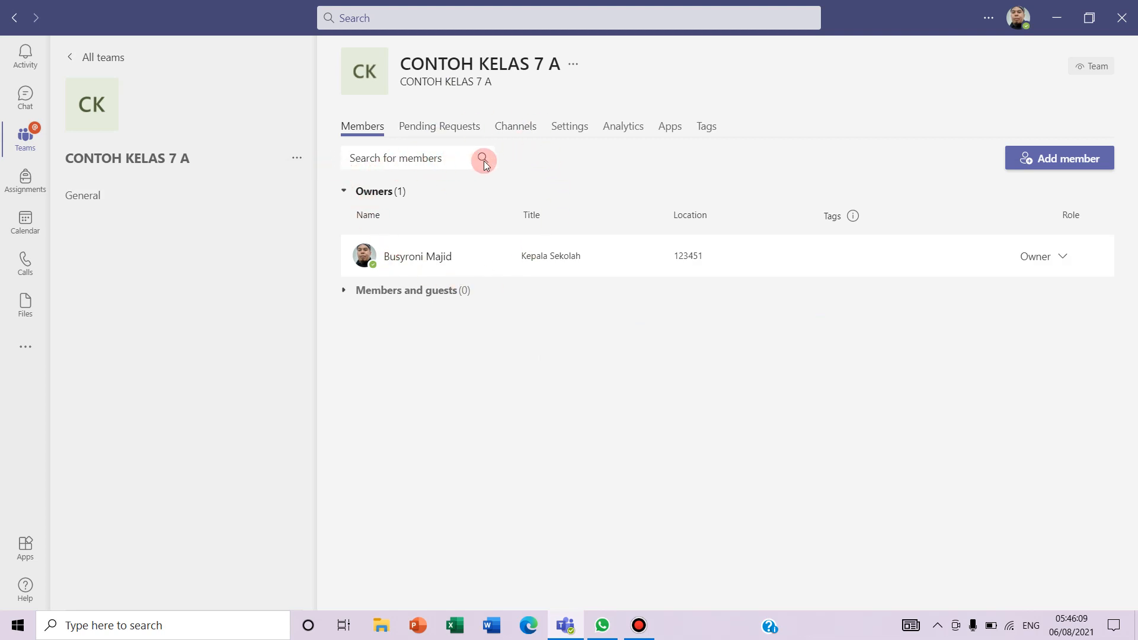
Generate a team join code for CONTOH KELAS 7 A under Settings > Team code and copy it
{"action": "left_click", "coordinate": [566, 130]}
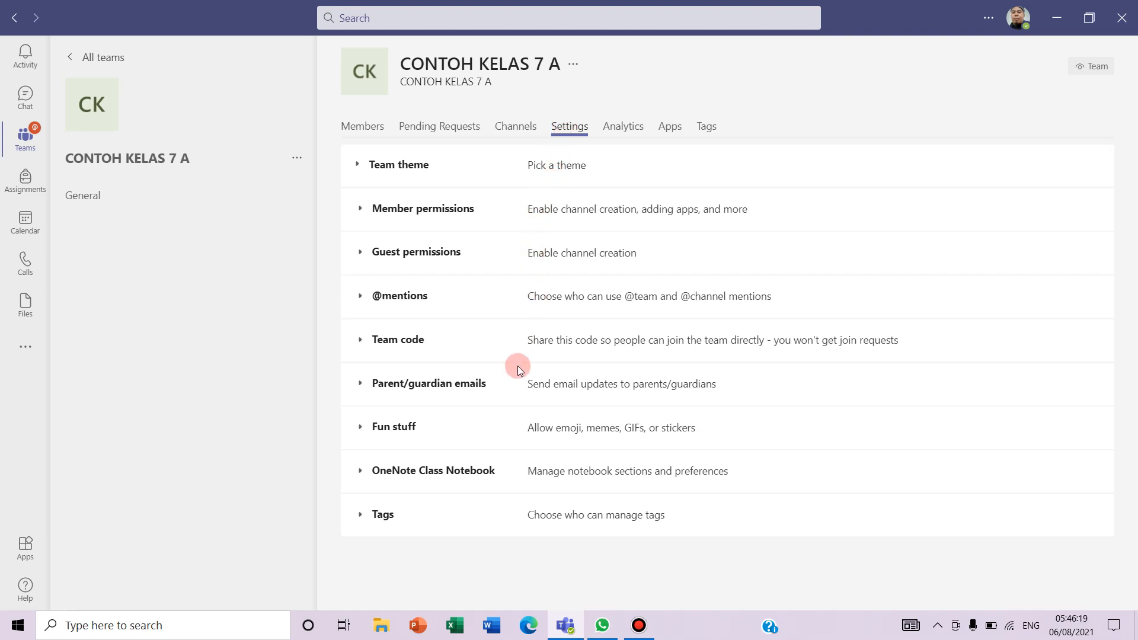
{"action": "left_click", "coordinate": [400, 344]}
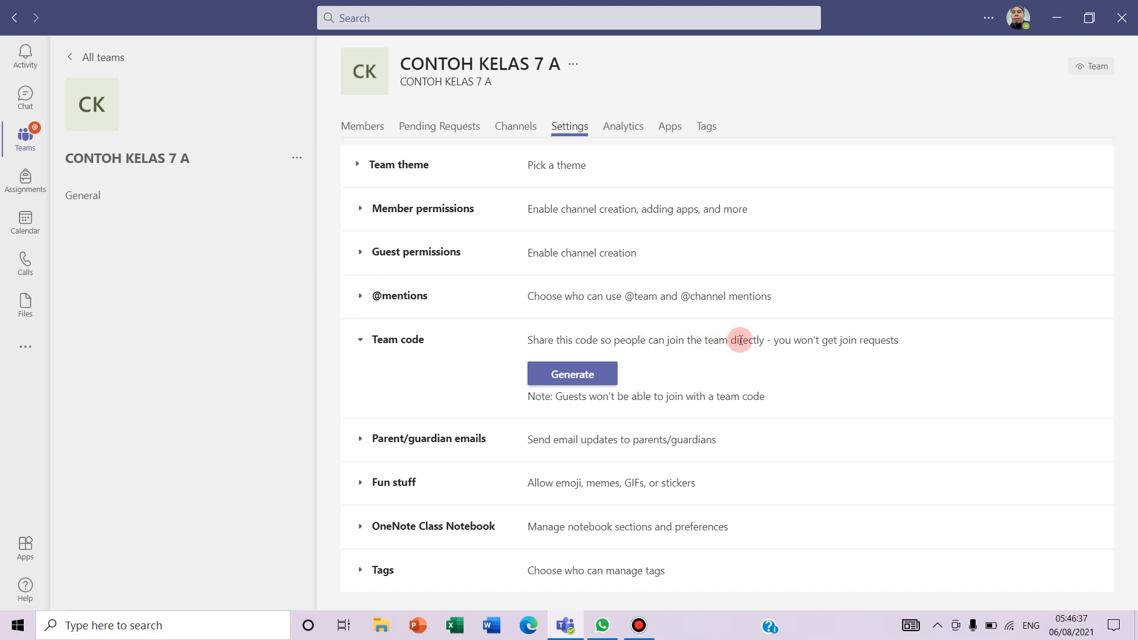
{"action": "left_click", "coordinate": [582, 380]}
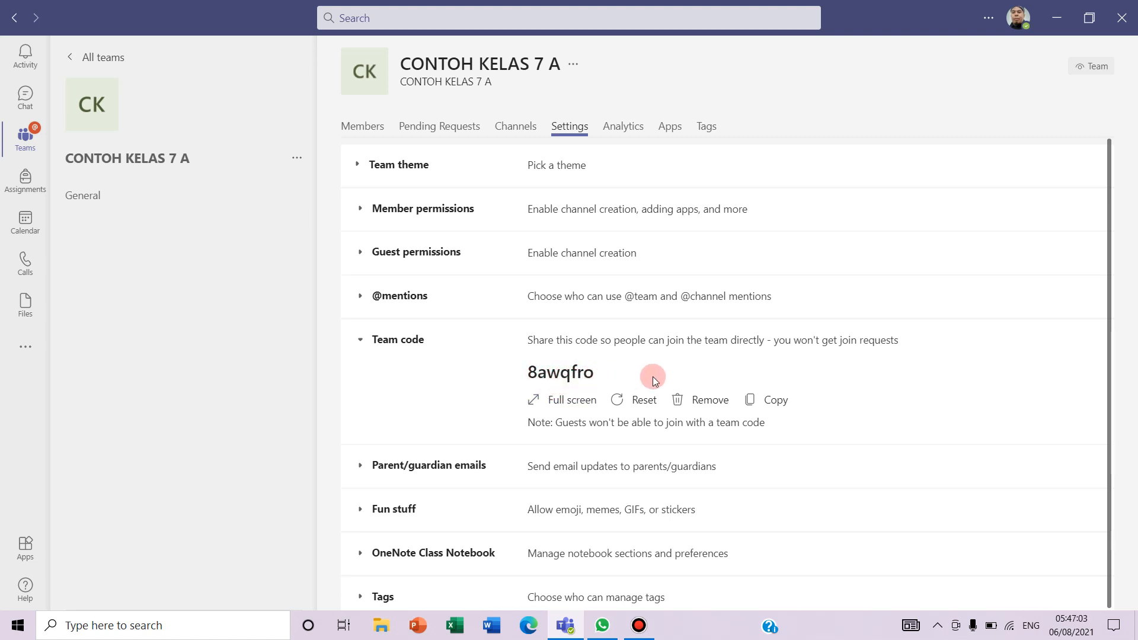
{"action": "left_click", "coordinate": [775, 403]}
In a new blank Excel workbook, enter the title KODE PELAJARAN IPA KELAS 7 and a teacher line below it
{"action": "left_click", "coordinate": [451, 627]}
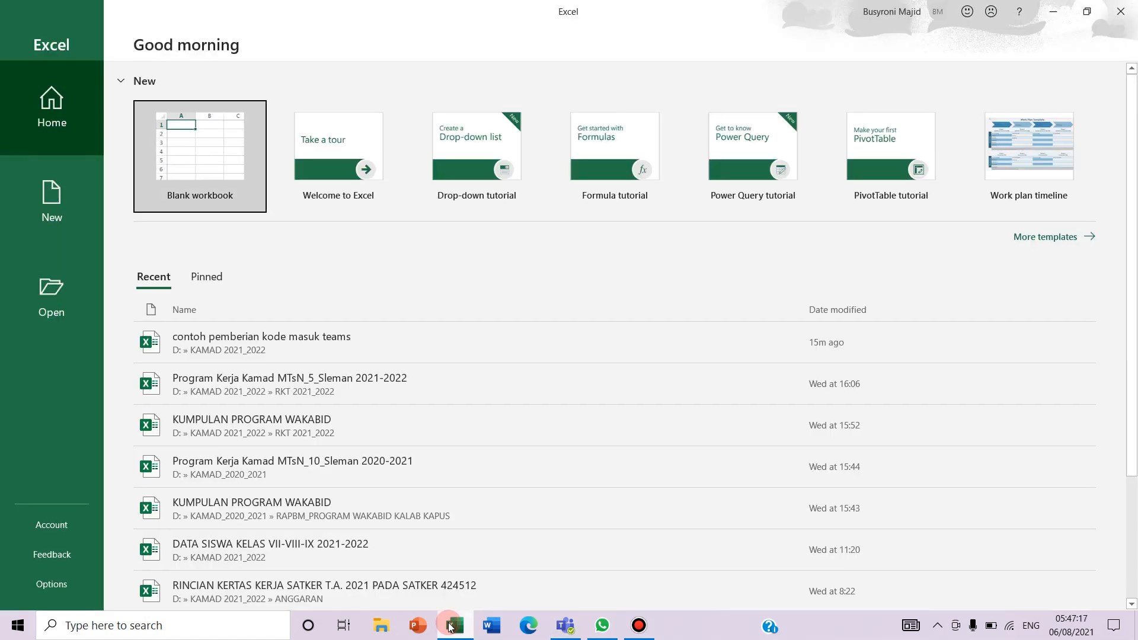
{"action": "left_click", "coordinate": [207, 174]}
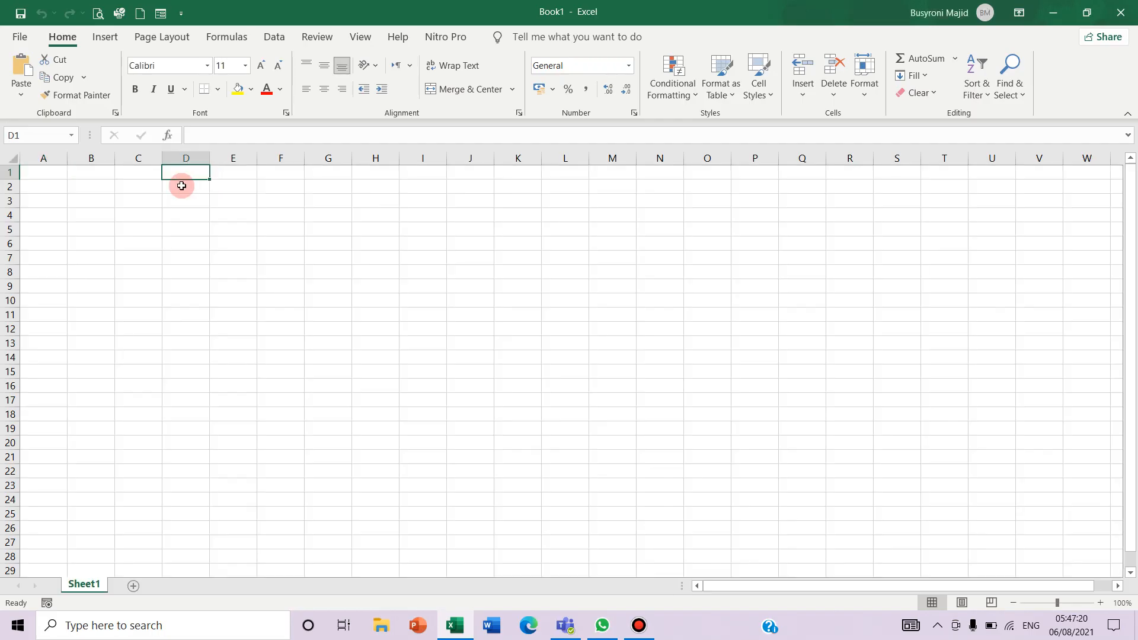
{"action": "left_click", "coordinate": [52, 205]}
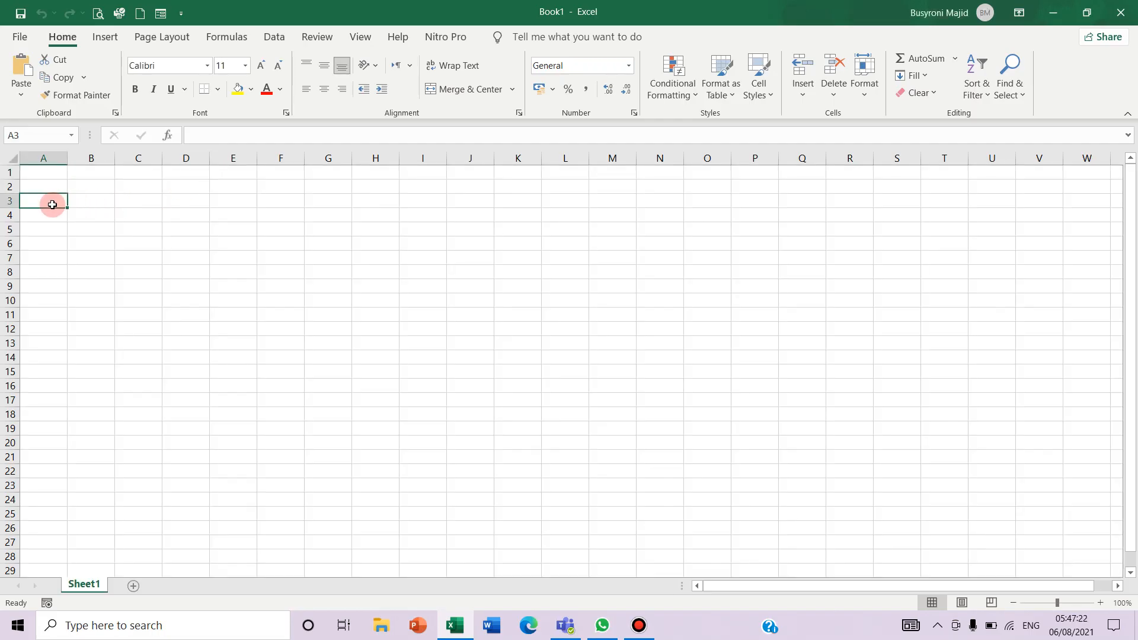
{"action": "left_click", "coordinate": [44, 171]}
{"action": "type", "text": "KODE"}
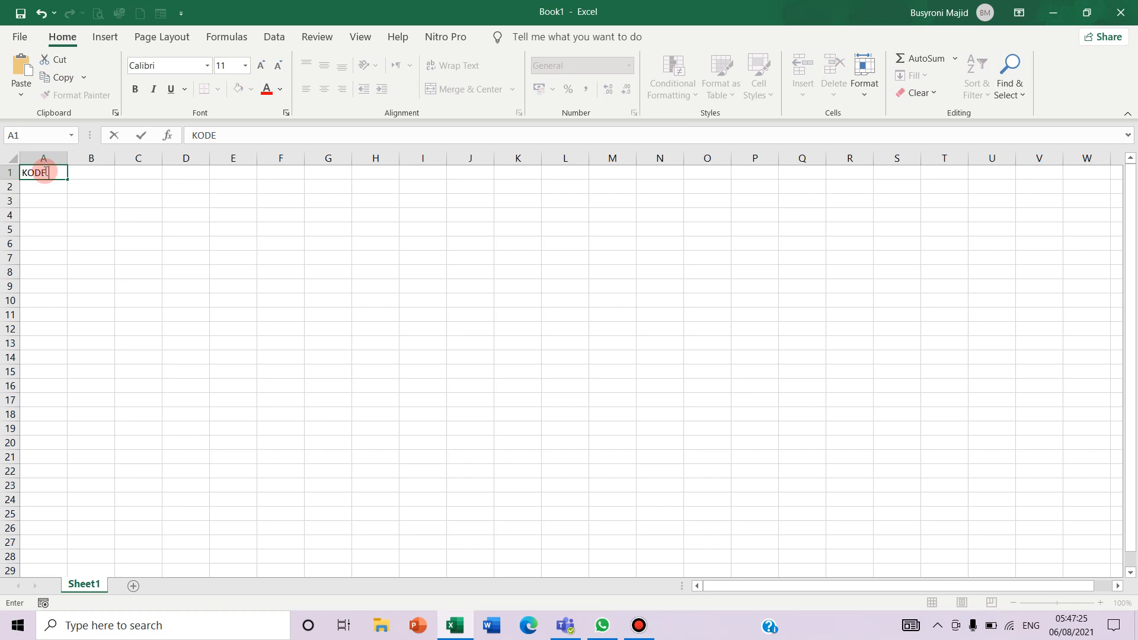
{"action": "type", "text": " PELAJARAN IPA"}
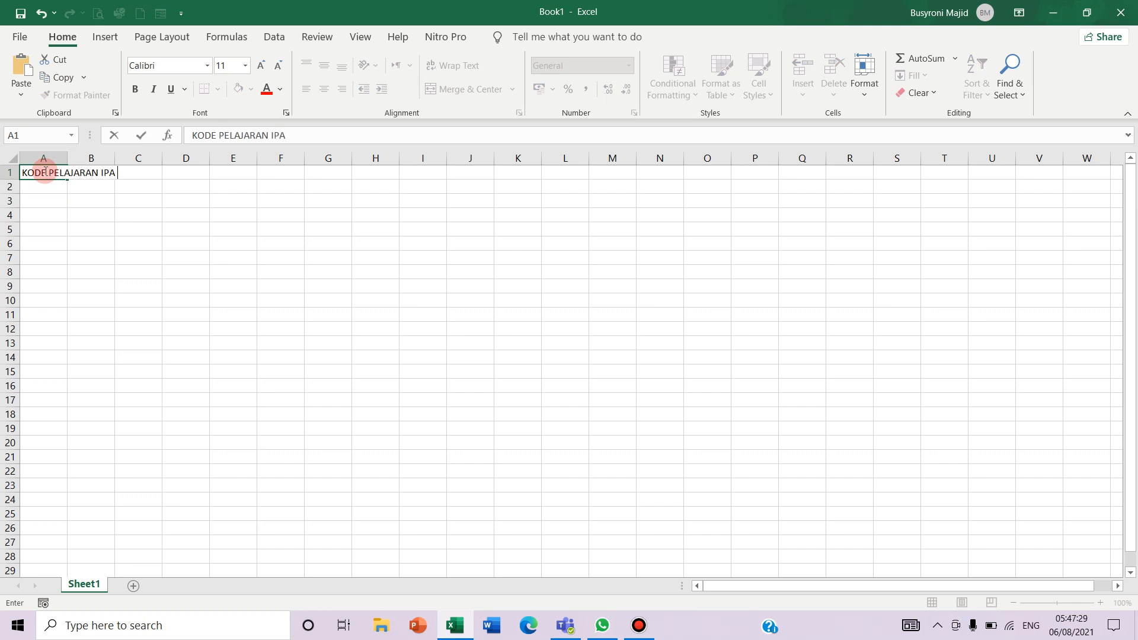
{"action": "type", "text": " KELAS 7"}
{"action": "key", "text": "Return"}
{"action": "type", "text": "URU"}
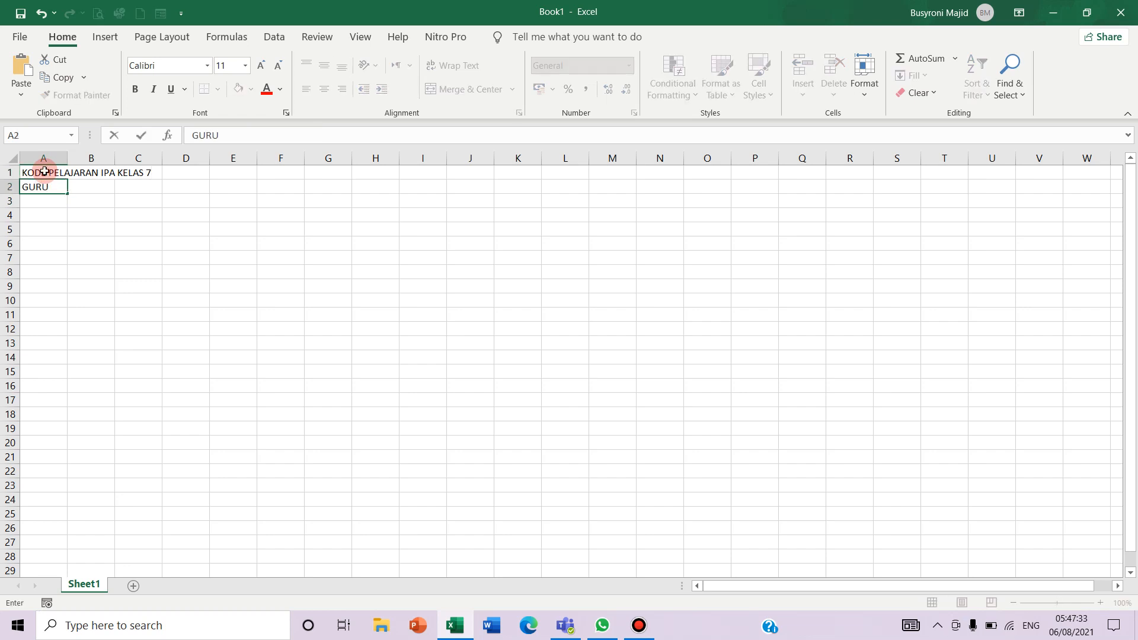
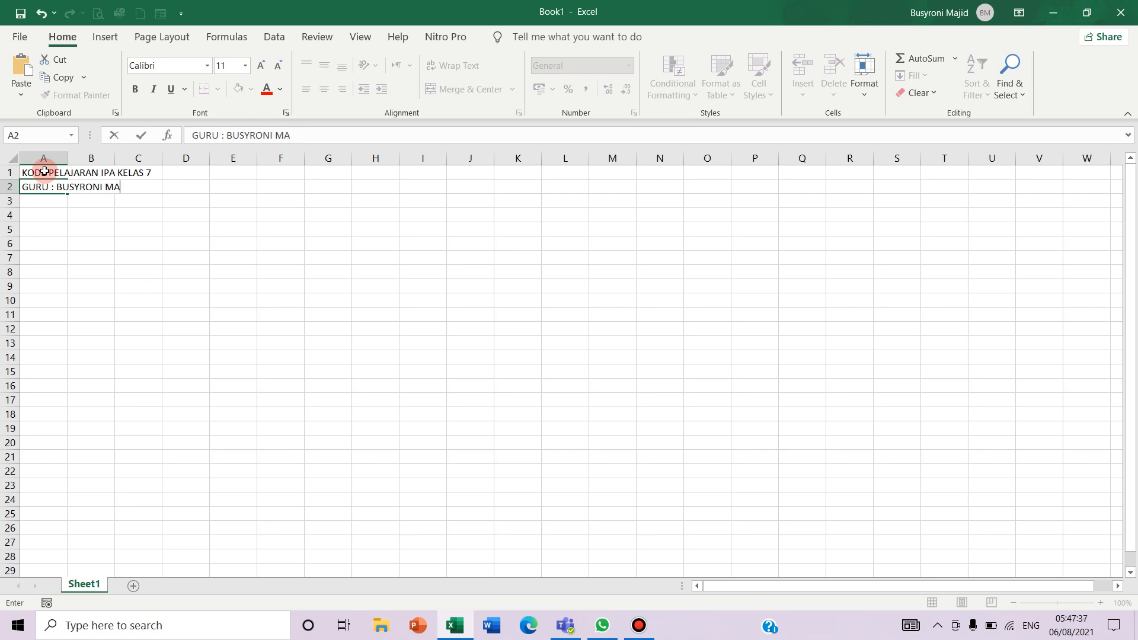
{"action": "left_click", "coordinate": [44, 172]}
Enter the headers NO, KELAS, MAPEL and KODE across row 5
{"action": "key", "text": "Down"}
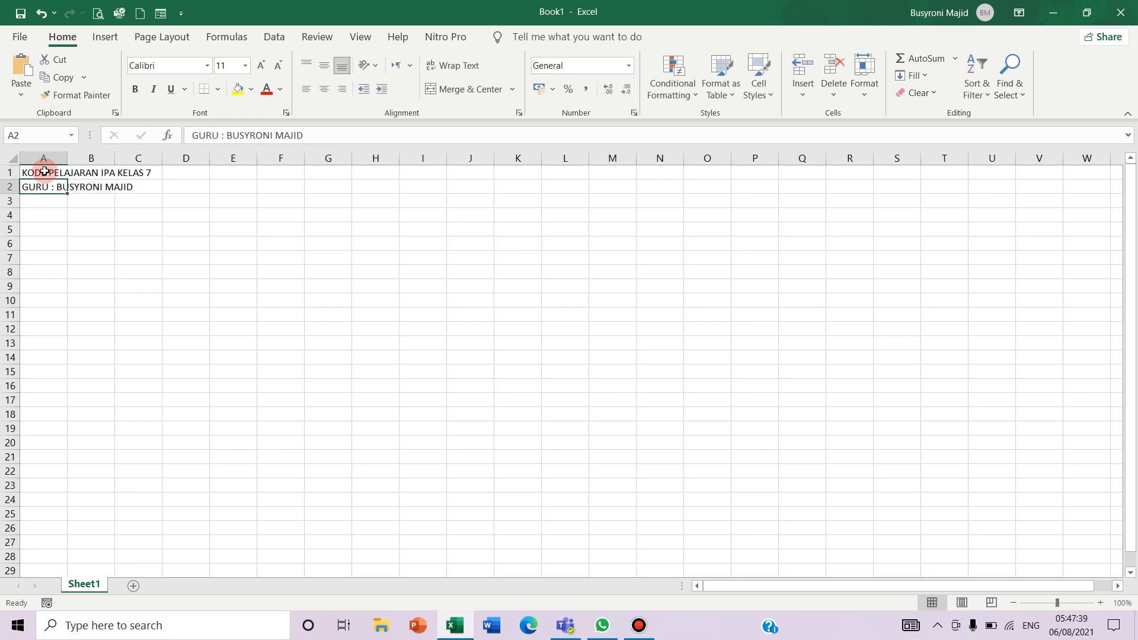
{"action": "key", "text": "Down"}
{"action": "key", "text": "Down"}
{"action": "key", "text": "Down"}
{"action": "type", "text": "NO"}
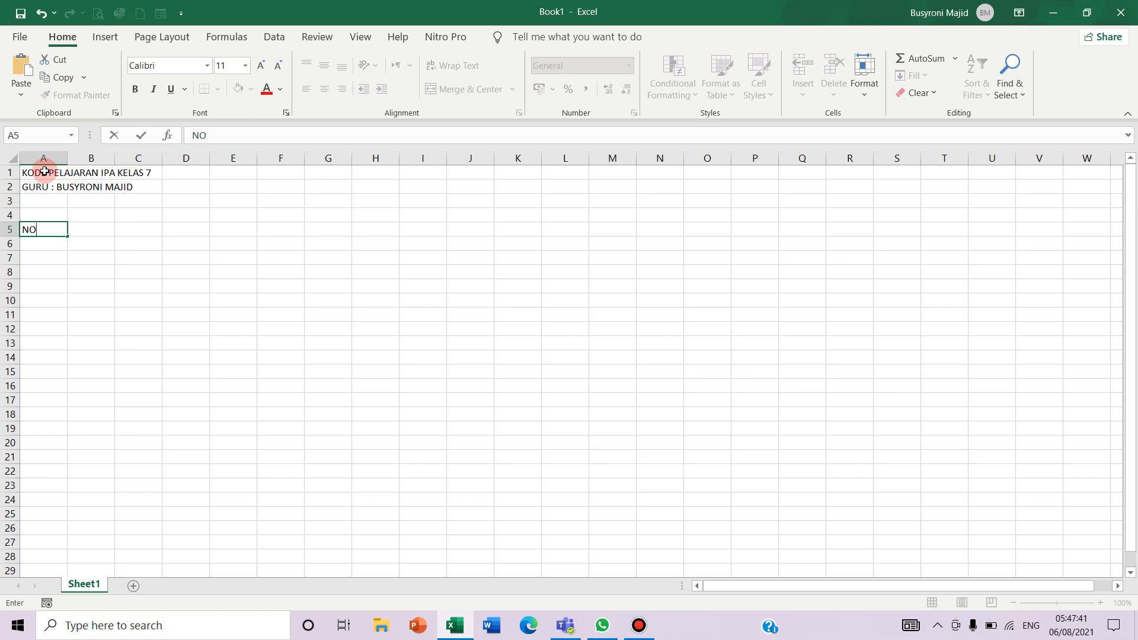
{"action": "key", "text": "Tab"}
{"action": "type", "text": "KELAS"}
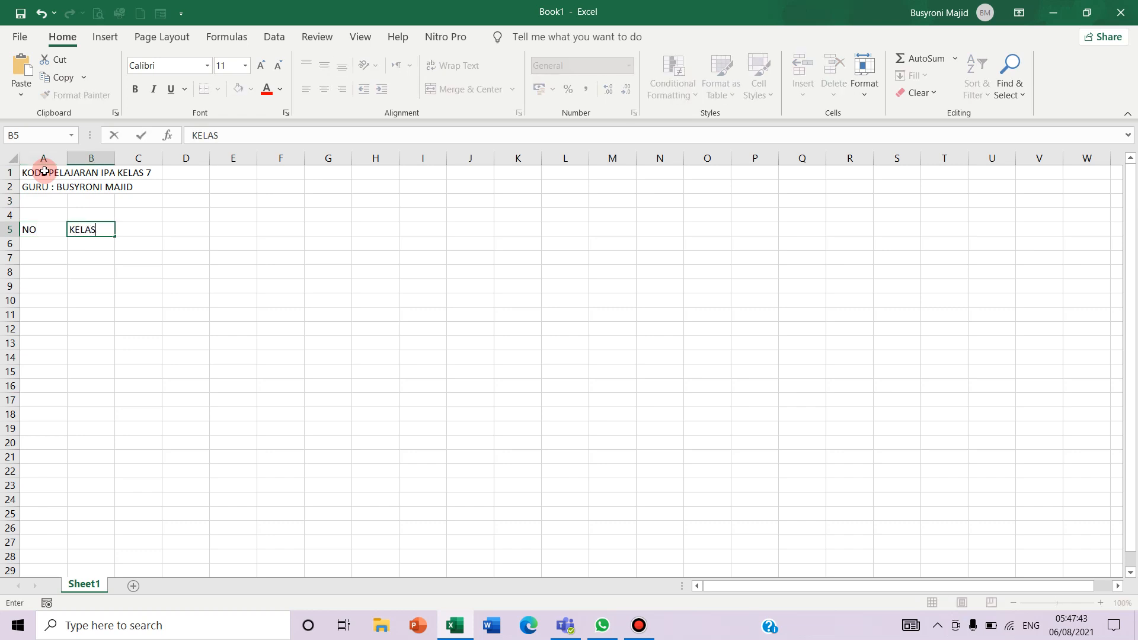
{"action": "key", "text": "Tab"}
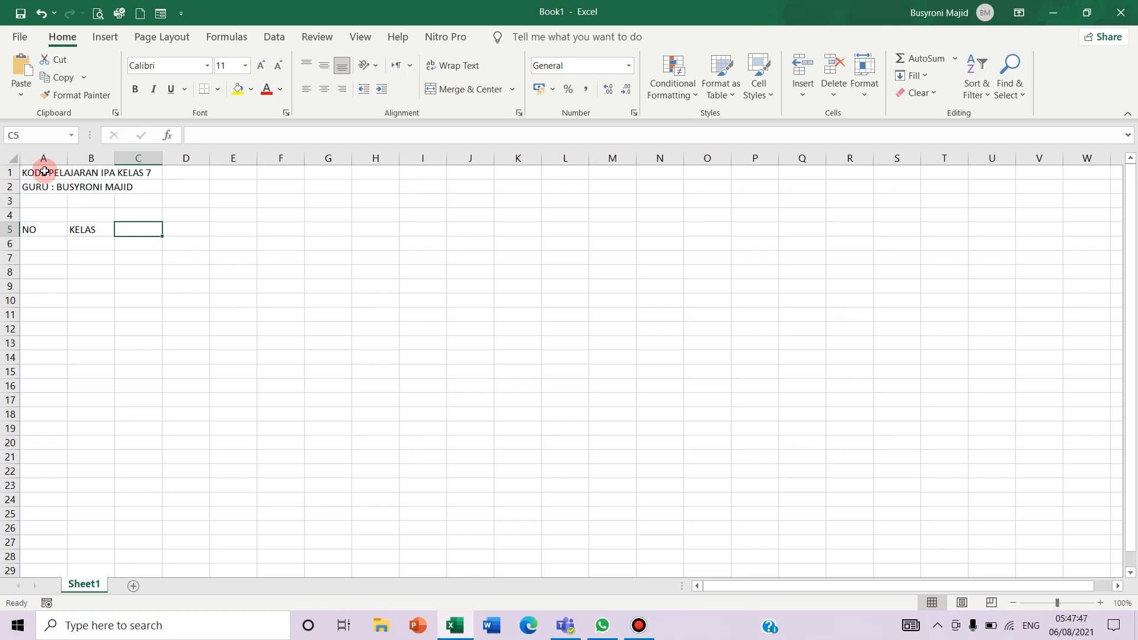
{"action": "type", "text": "MAPEL"}
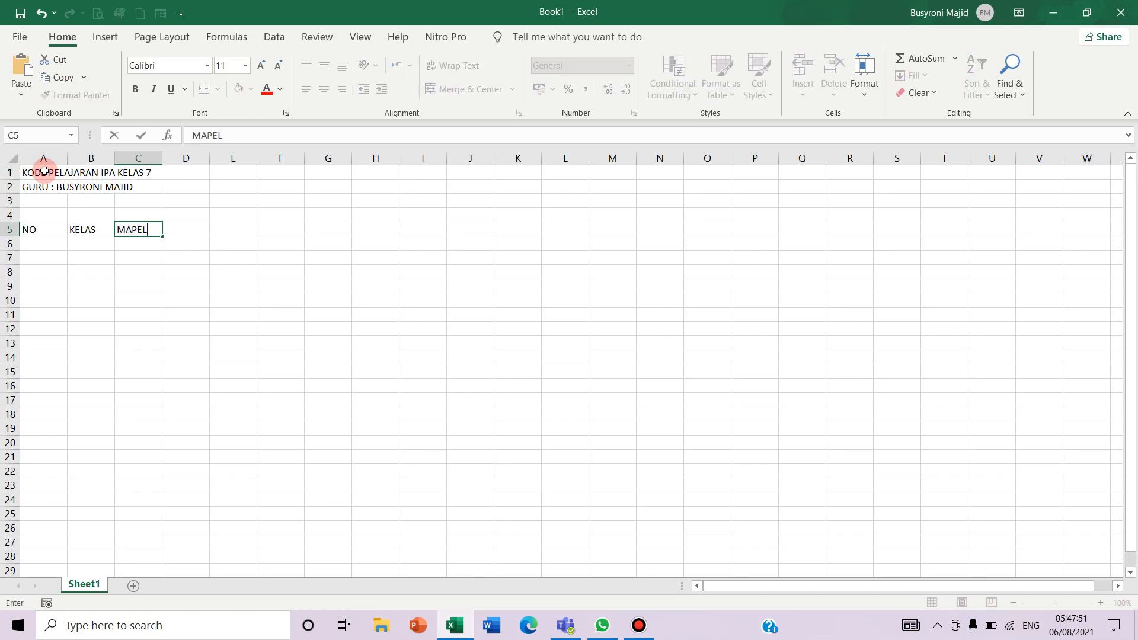
{"action": "key", "text": "Tab"}
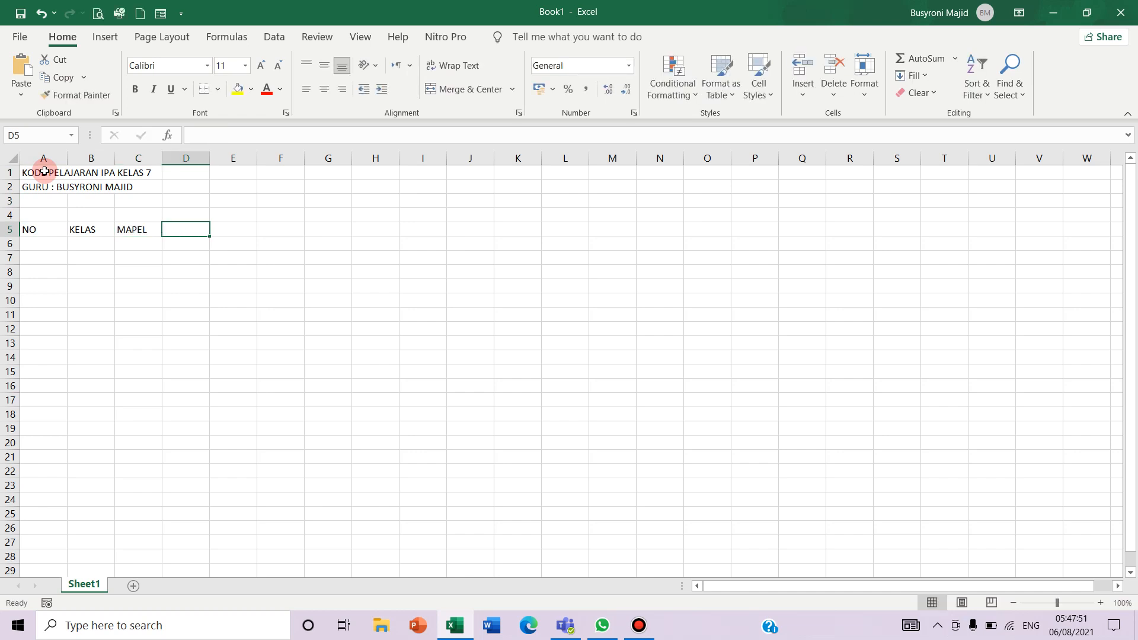
{"action": "type", "text": "KODE"}
{"action": "key", "text": "Return"}
Fill row 6 with 1, 7 A and IPA, ending on the KODE cell
{"action": "key", "text": "Left"}
{"action": "key", "text": "Left"}
{"action": "key", "text": "Left"}
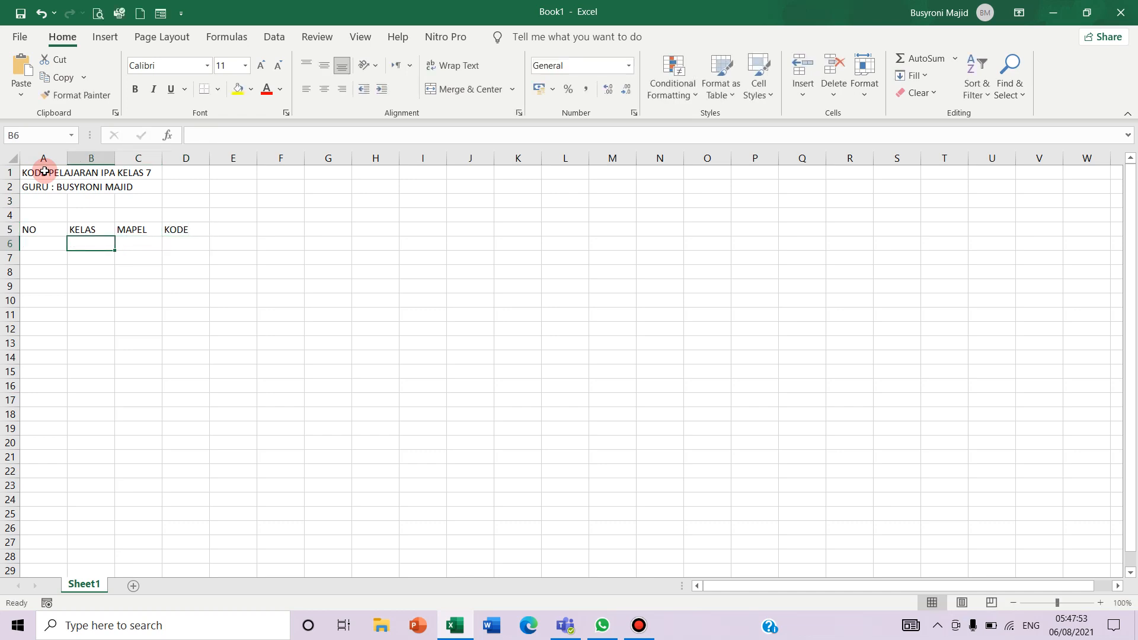
{"action": "type", "text": "1"}
{"action": "key", "text": "Tab"}
{"action": "type", "text": "7 A"}
{"action": "key", "text": "Tab"}
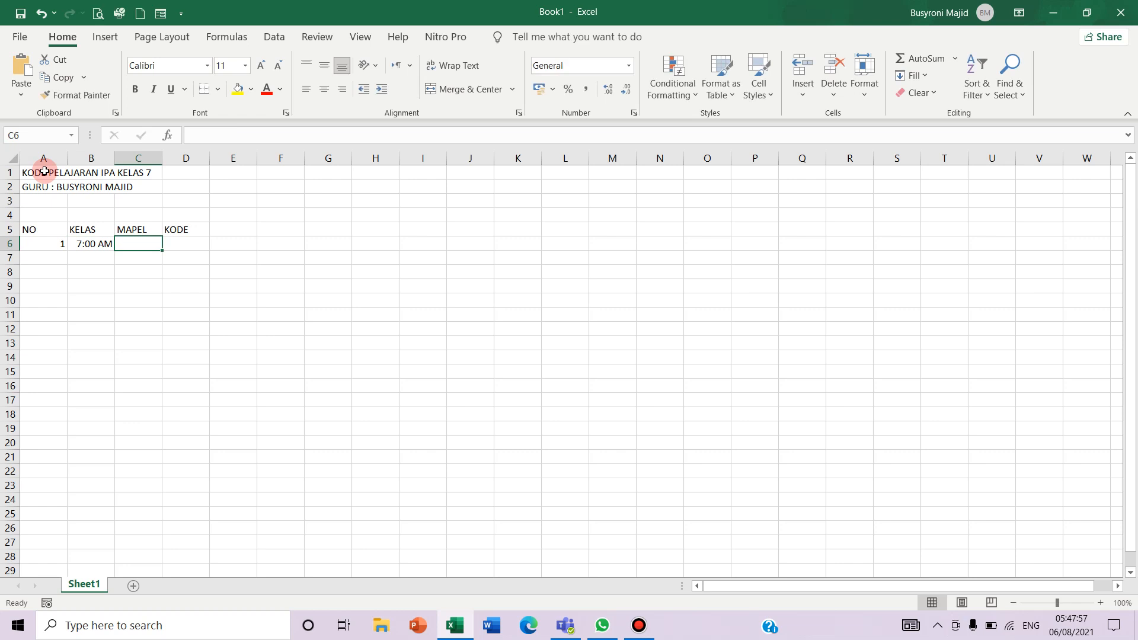
{"action": "type", "text": "I"}
{"action": "key", "text": "Left"}
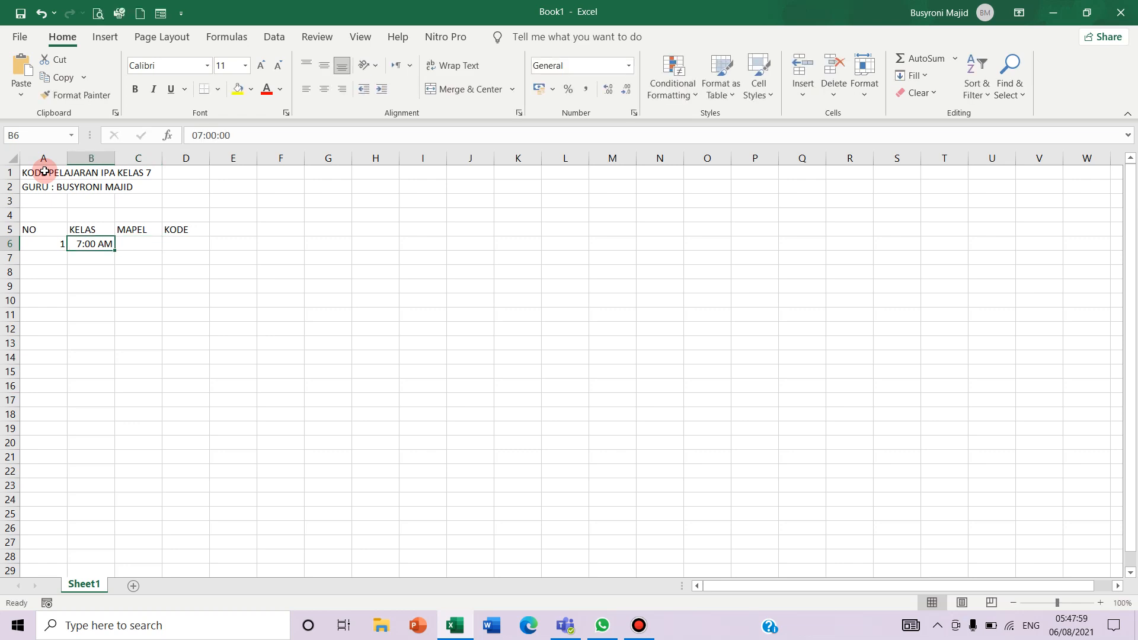
{"action": "type", "text": "'7 A"}
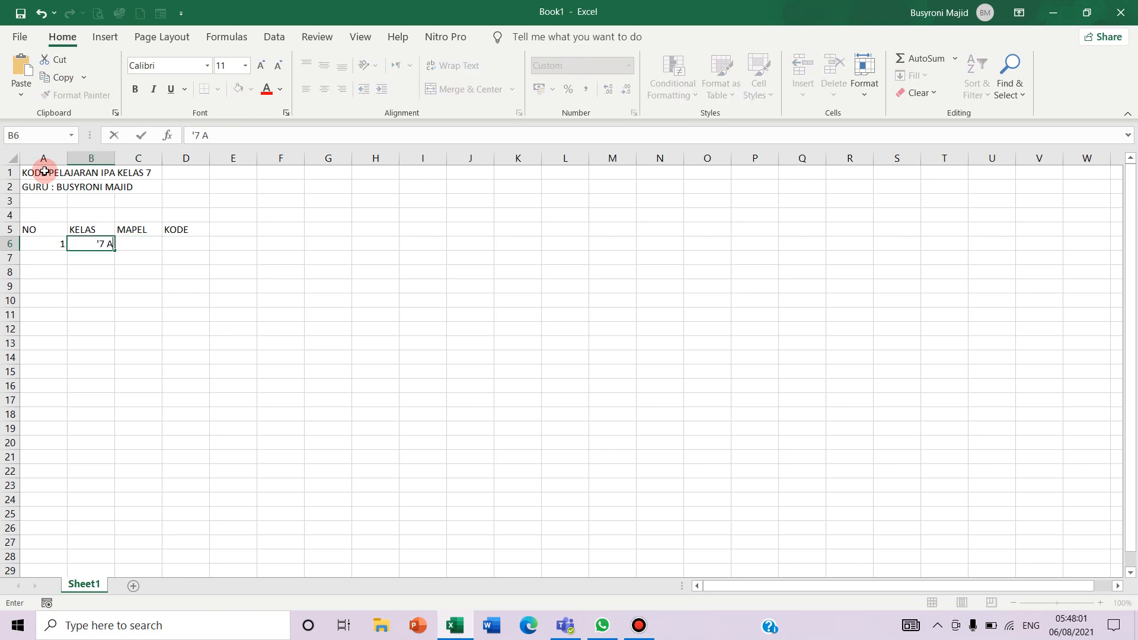
{"action": "key", "text": "Return"}
{"action": "key", "text": "Up"}
{"action": "key", "text": "Right"}
{"action": "type", "text": "IP"}
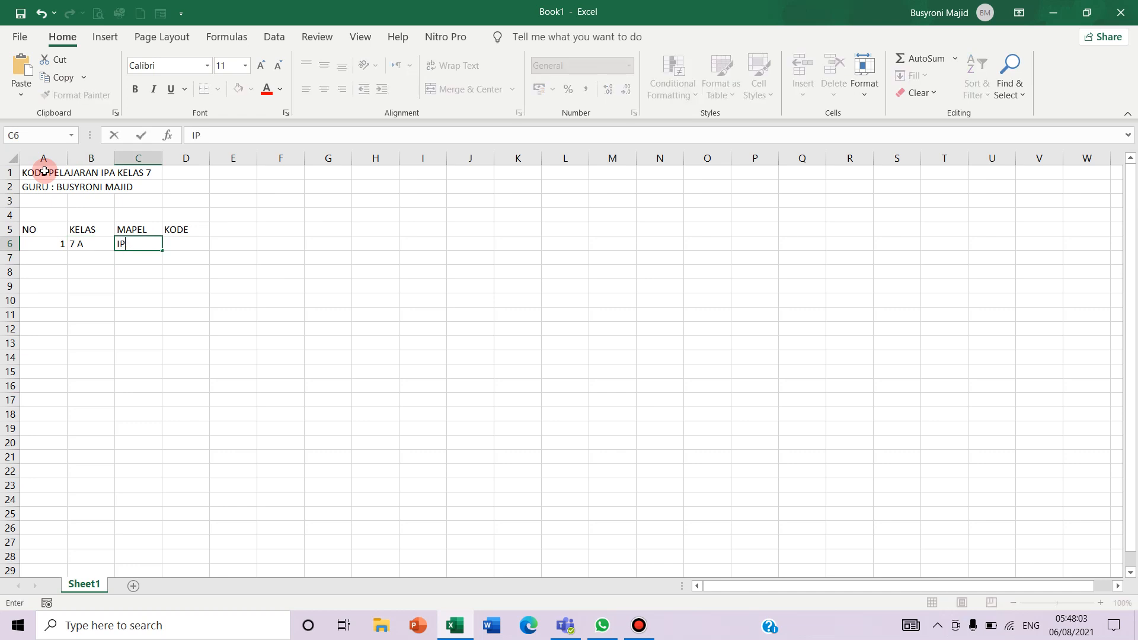
{"action": "key", "text": "Tab"}
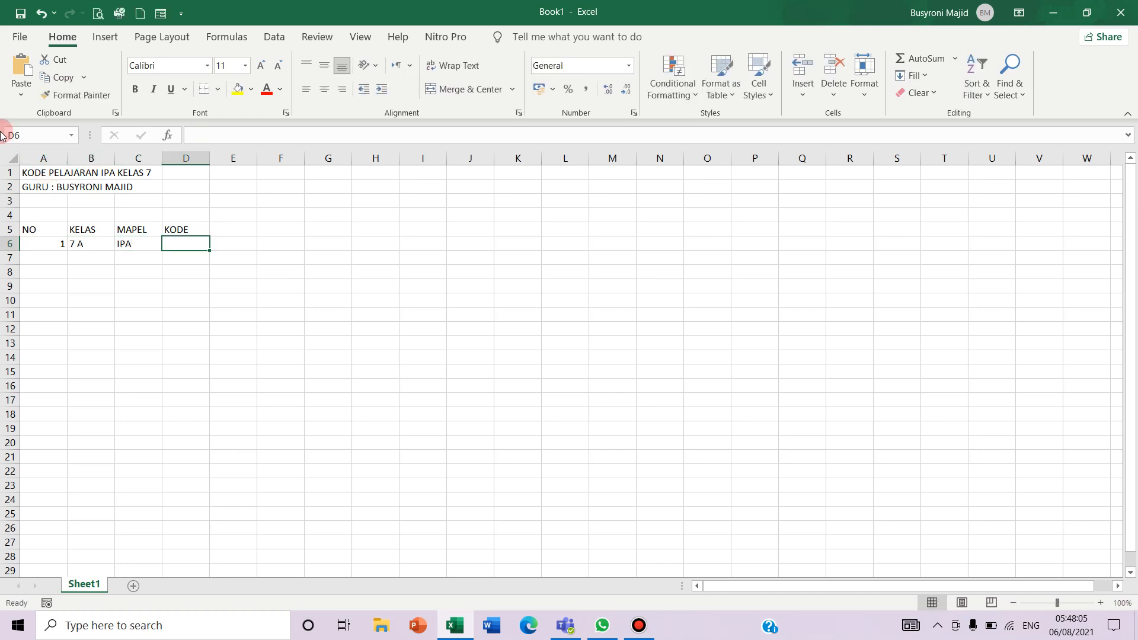
{"action": "left_click", "coordinate": [24, 71]}
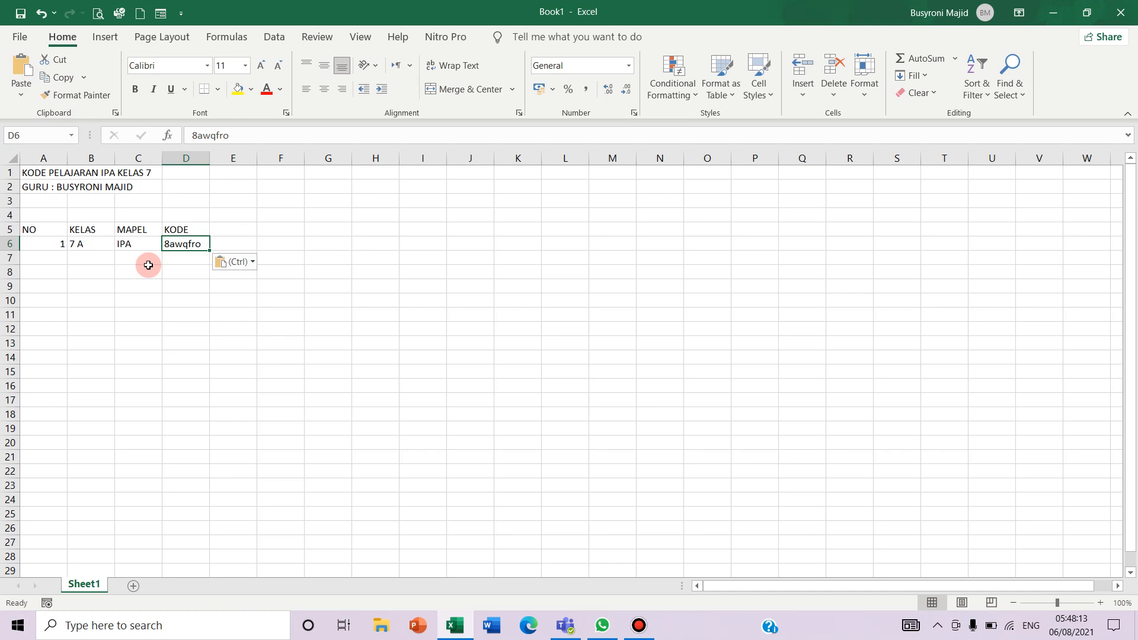
{"action": "left_click", "coordinate": [50, 251]}
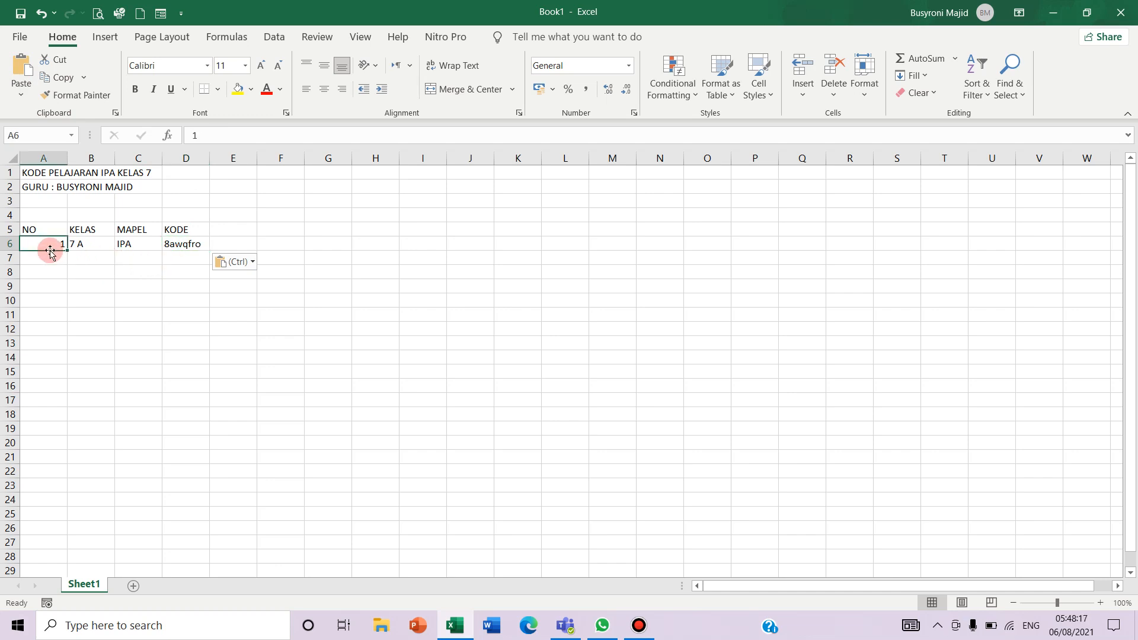
{"action": "key", "text": "Right"}
{"action": "key", "text": "Right"}
{"action": "key", "text": "Right"}
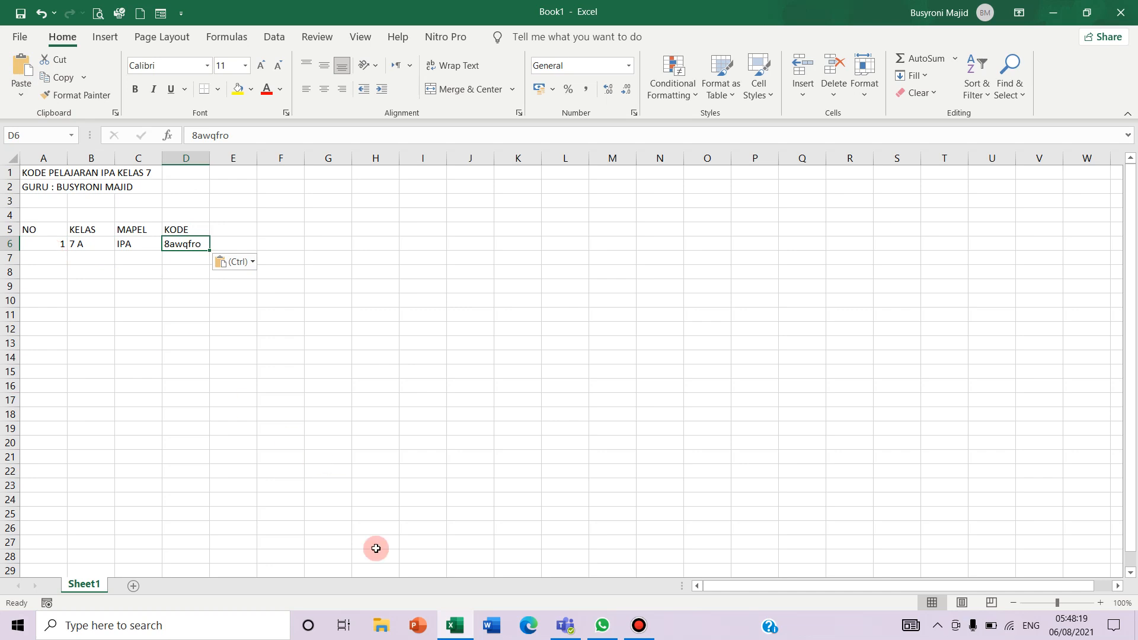
{"action": "left_click", "coordinate": [568, 626]}
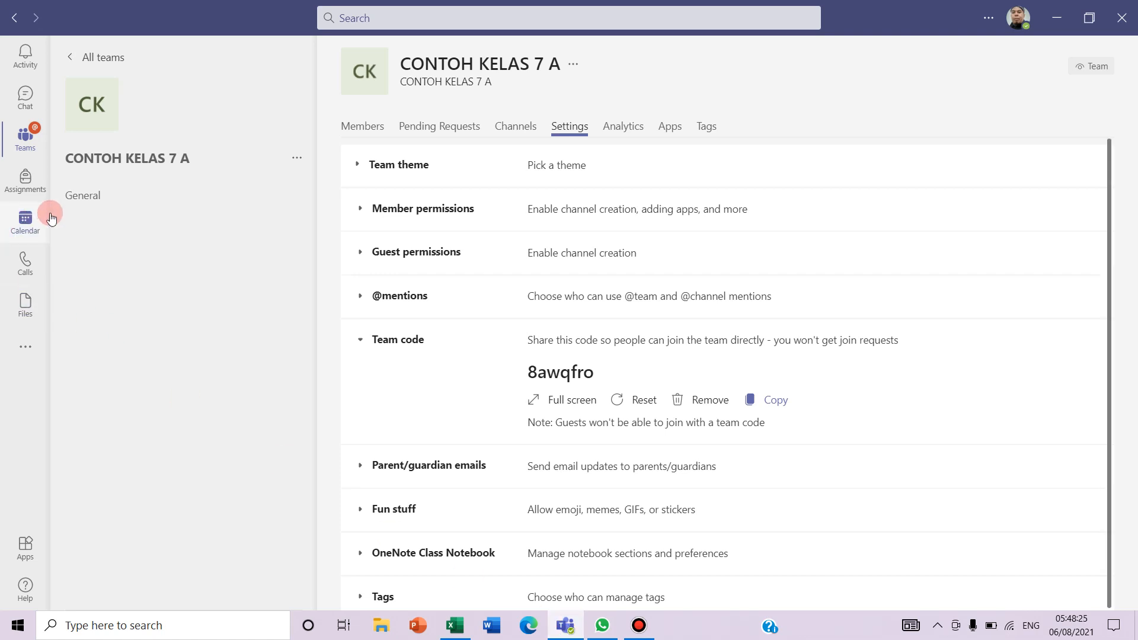
Go back to the all-teams grid and scroll down to the CONTOH KELAS 7 B and 7 C cards
{"action": "left_click", "coordinate": [24, 144]}
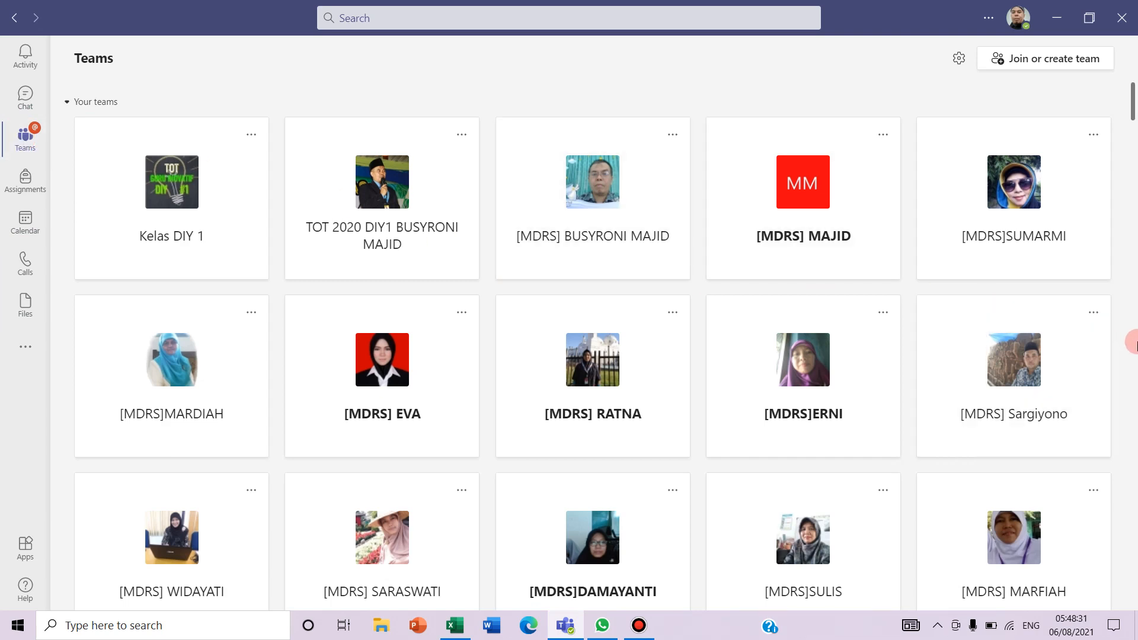
{"action": "left_click", "coordinate": [1133, 342]}
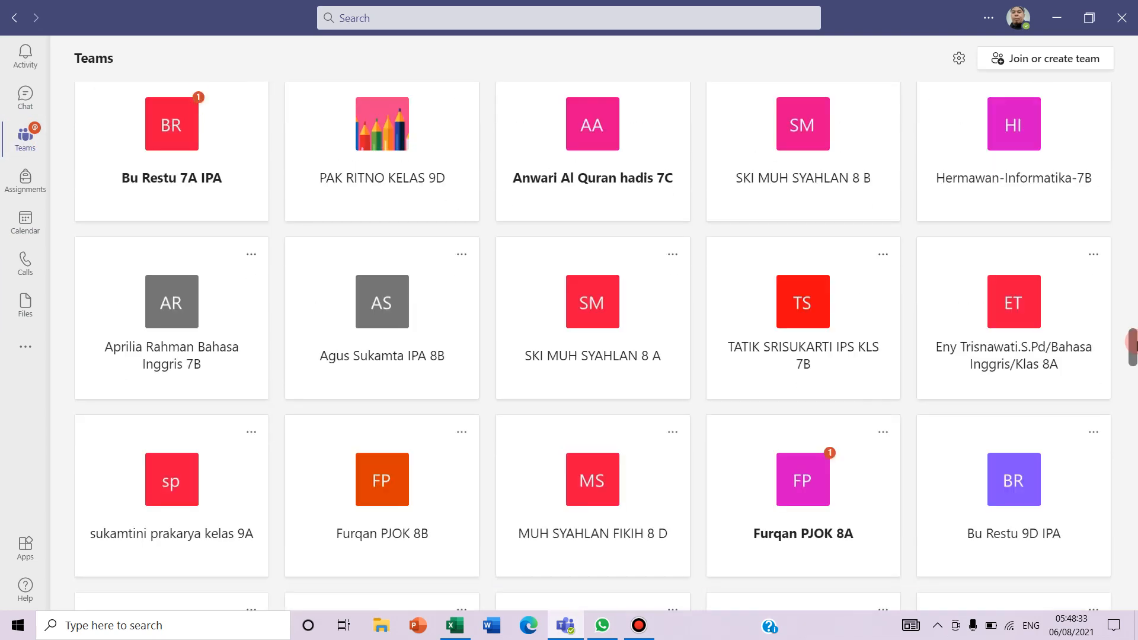
{"action": "left_click_drag", "start_coordinate": [1137, 342], "coordinate": [1136, 350]}
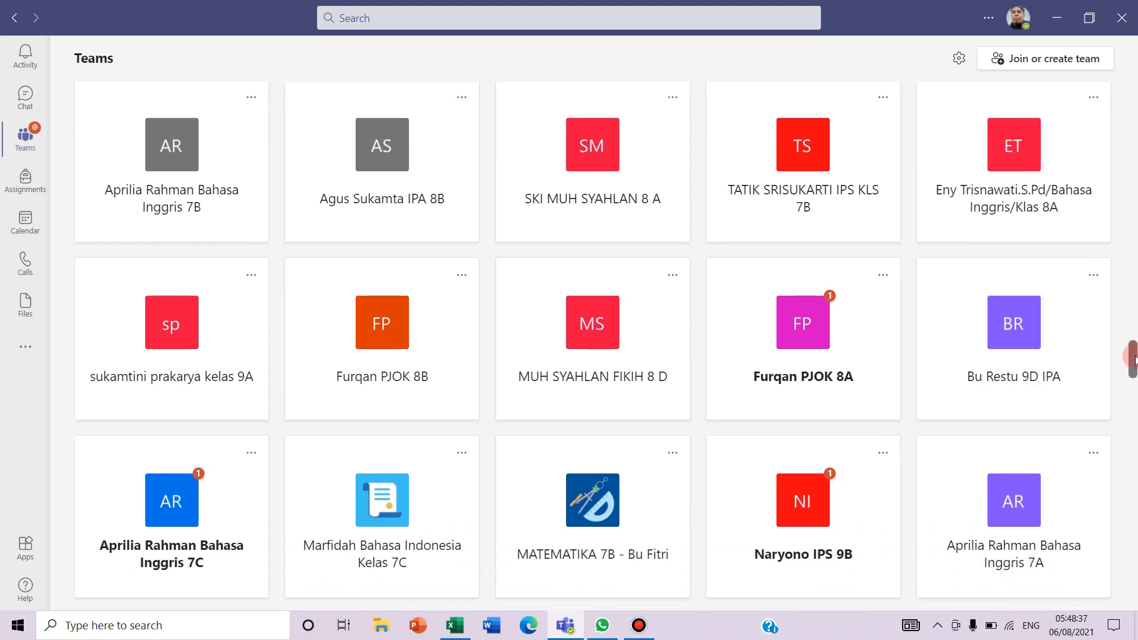
{"action": "left_click_drag", "start_coordinate": [1135, 359], "coordinate": [1132, 603]}
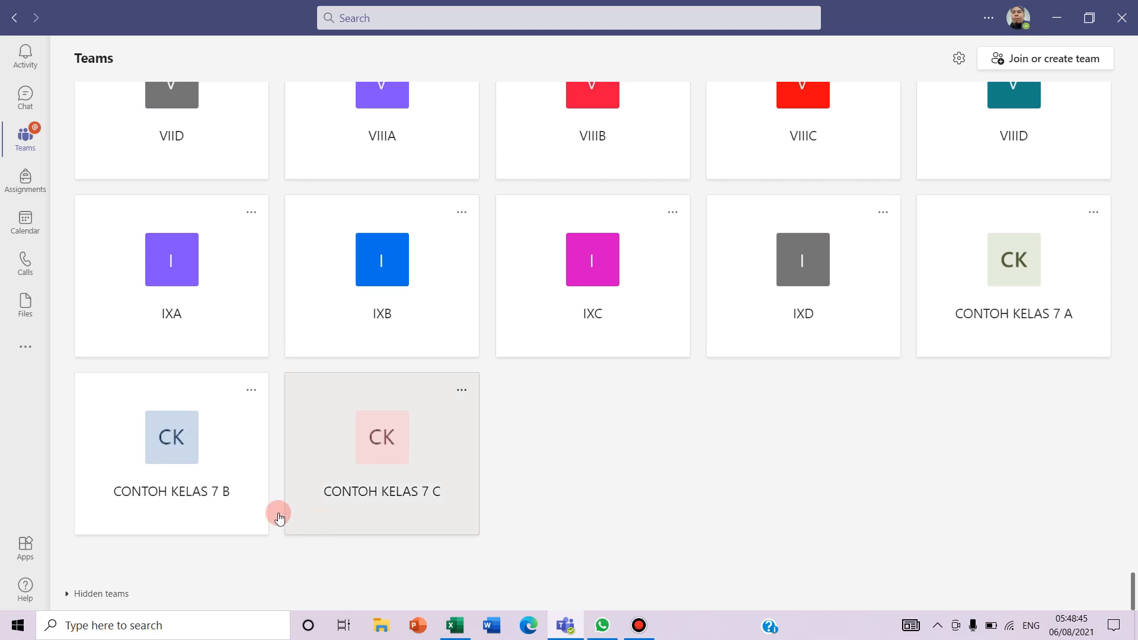
{"action": "left_click", "coordinate": [190, 462]}
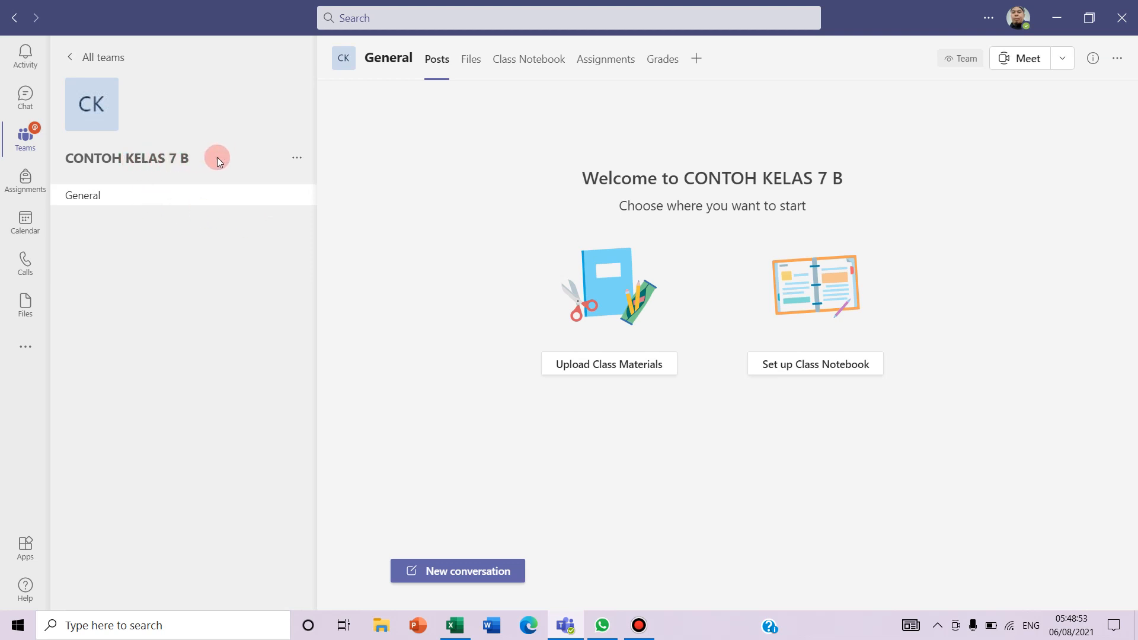
{"action": "left_click", "coordinate": [298, 159]}
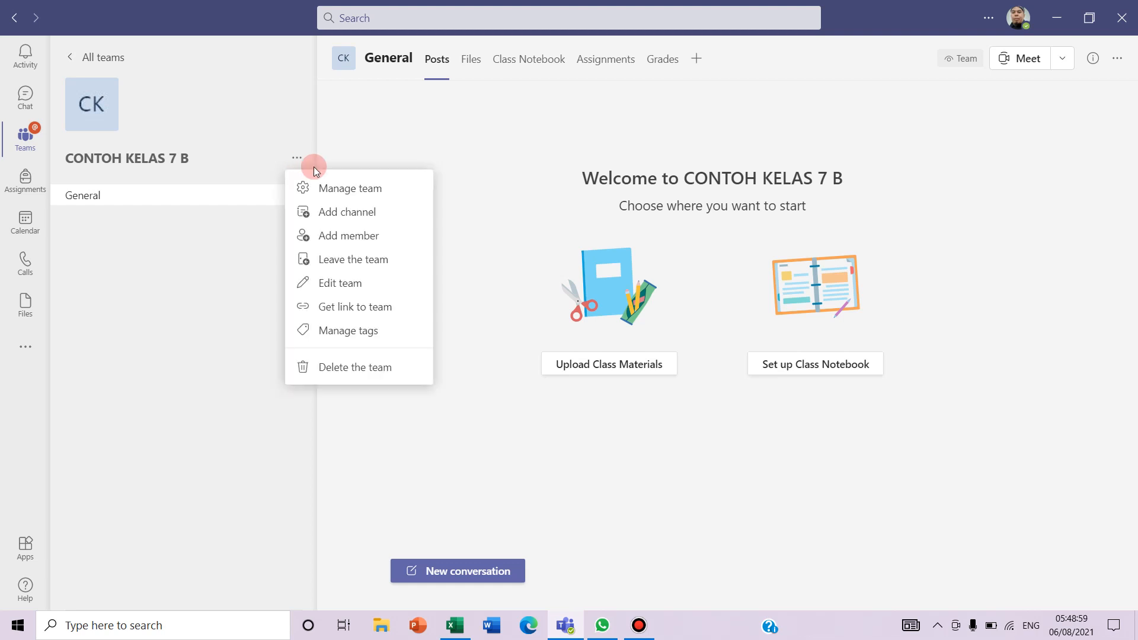
{"action": "left_click", "coordinate": [352, 190]}
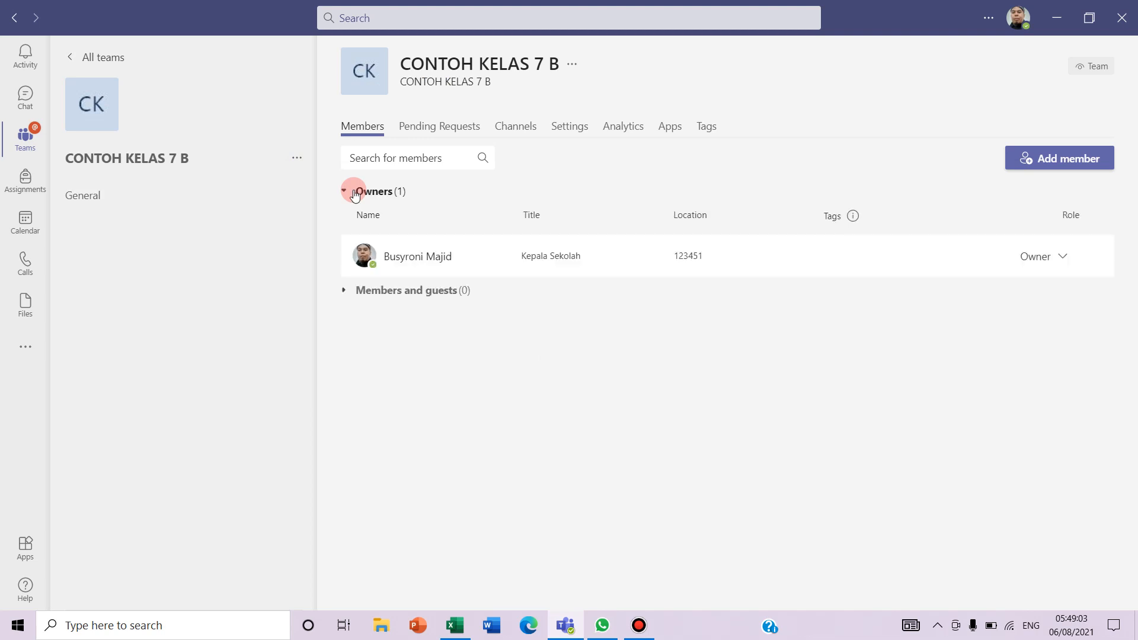
{"action": "left_click", "coordinate": [566, 129]}
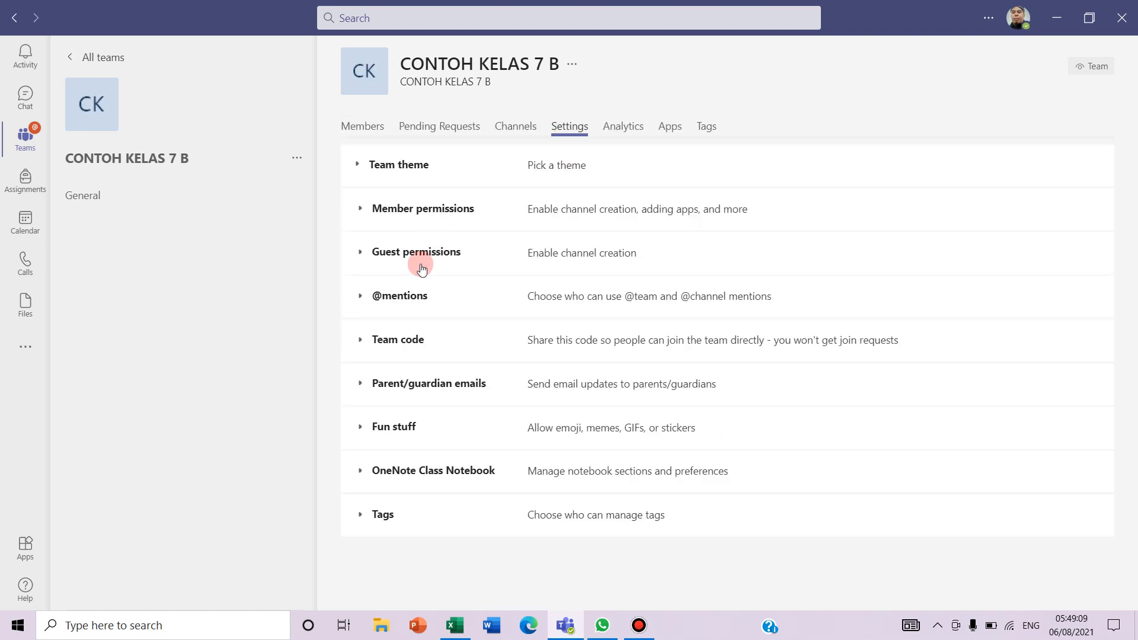
{"action": "left_click", "coordinate": [403, 345]}
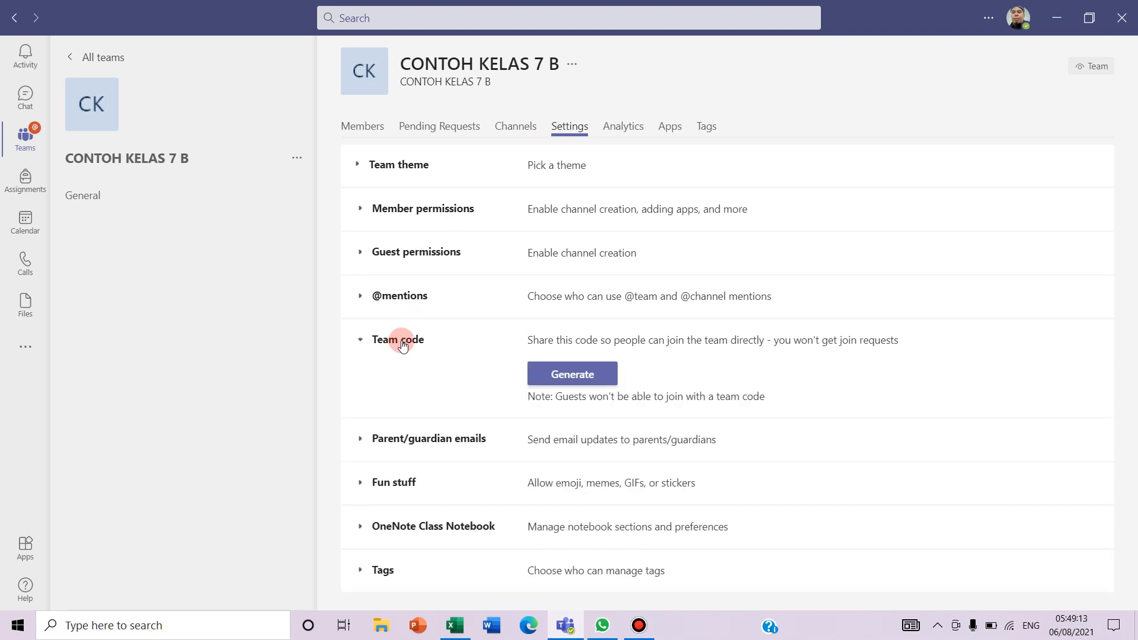
{"action": "left_click", "coordinate": [540, 381]}
{"action": "left_click", "coordinate": [575, 382]}
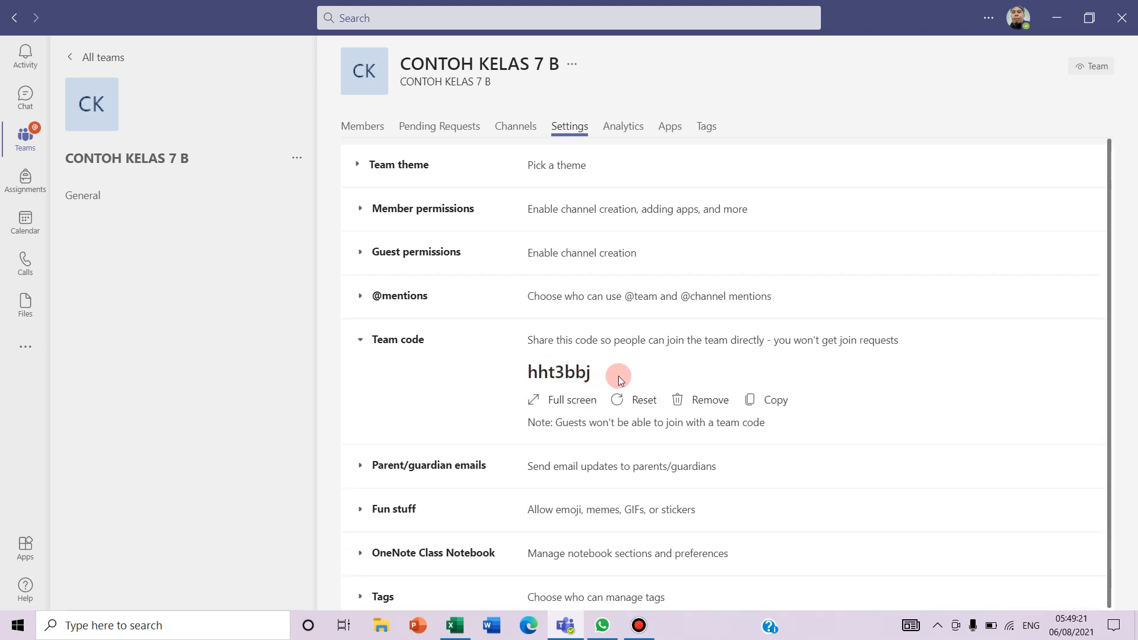
{"action": "left_click", "coordinate": [776, 400]}
{"action": "left_click", "coordinate": [460, 634]}
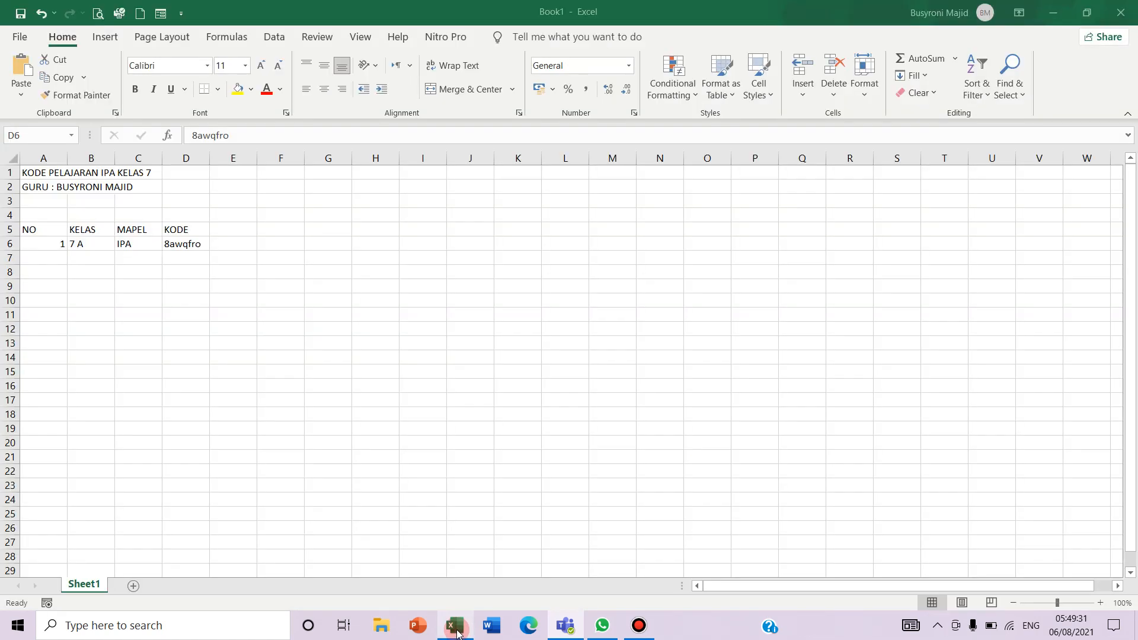
{"action": "left_click", "coordinate": [55, 260]}
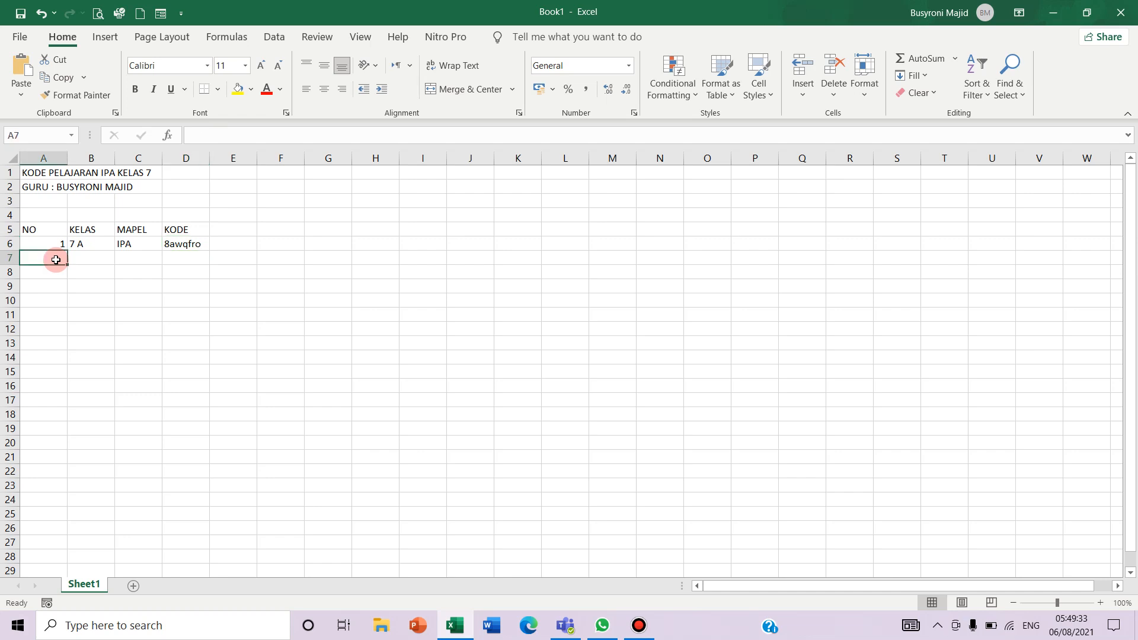
{"action": "type", "text": "2"}
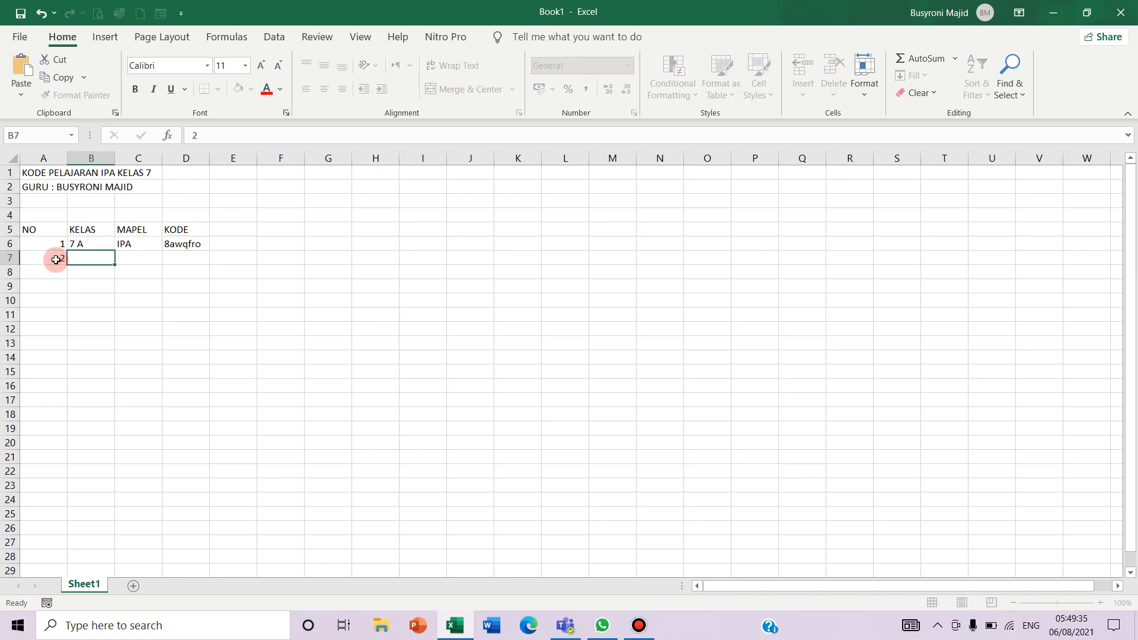
{"action": "key", "text": "Tab"}
{"action": "type", "text": "7 B"}
{"action": "key", "text": "Tab"}
{"action": "type", "text": "IPA"}
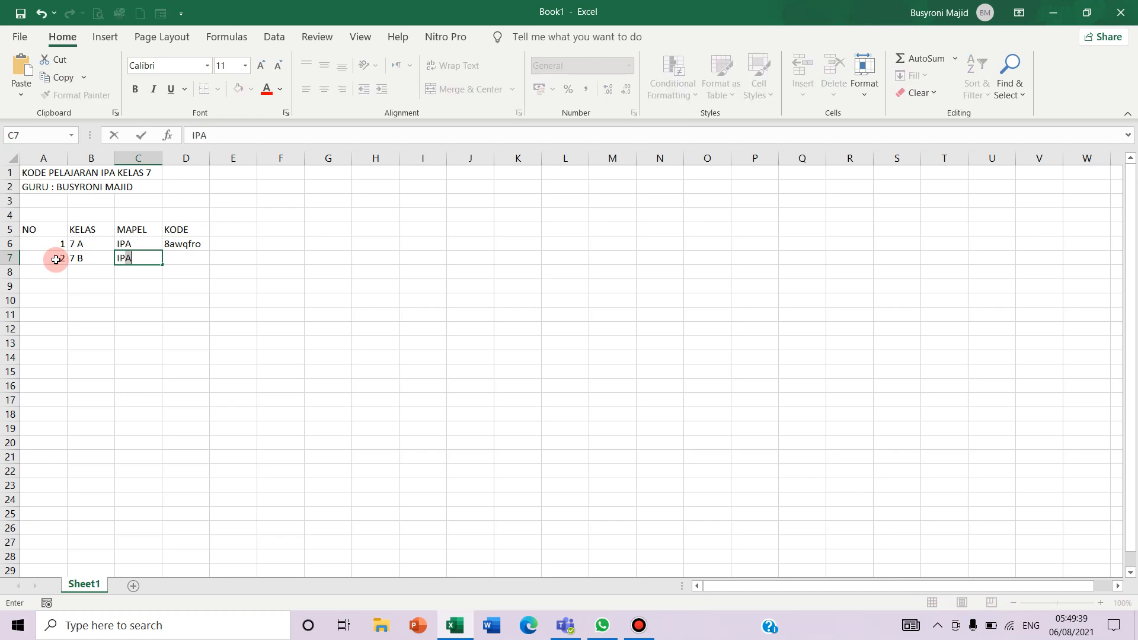
{"action": "key", "text": "Tab"}
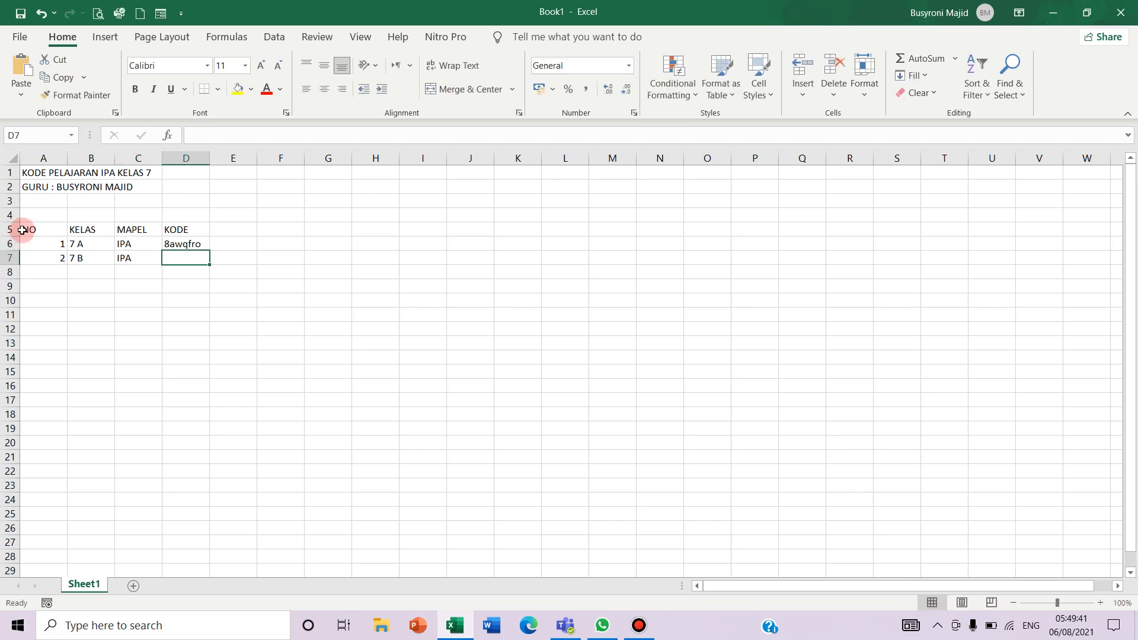
{"action": "left_click", "coordinate": [24, 69]}
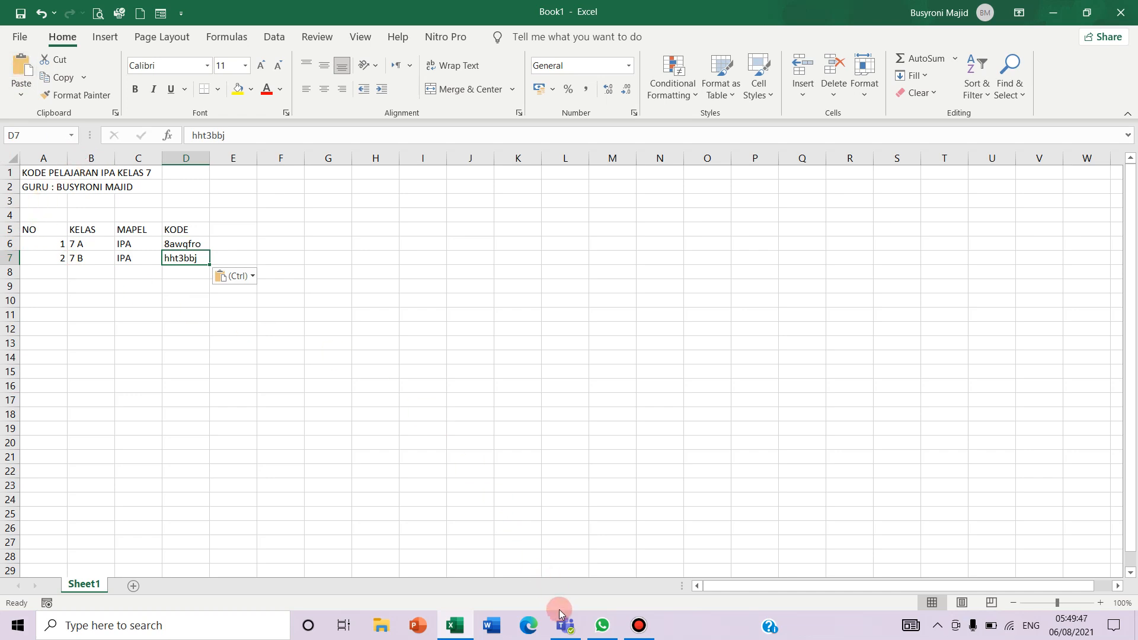
{"action": "left_click", "coordinate": [570, 632]}
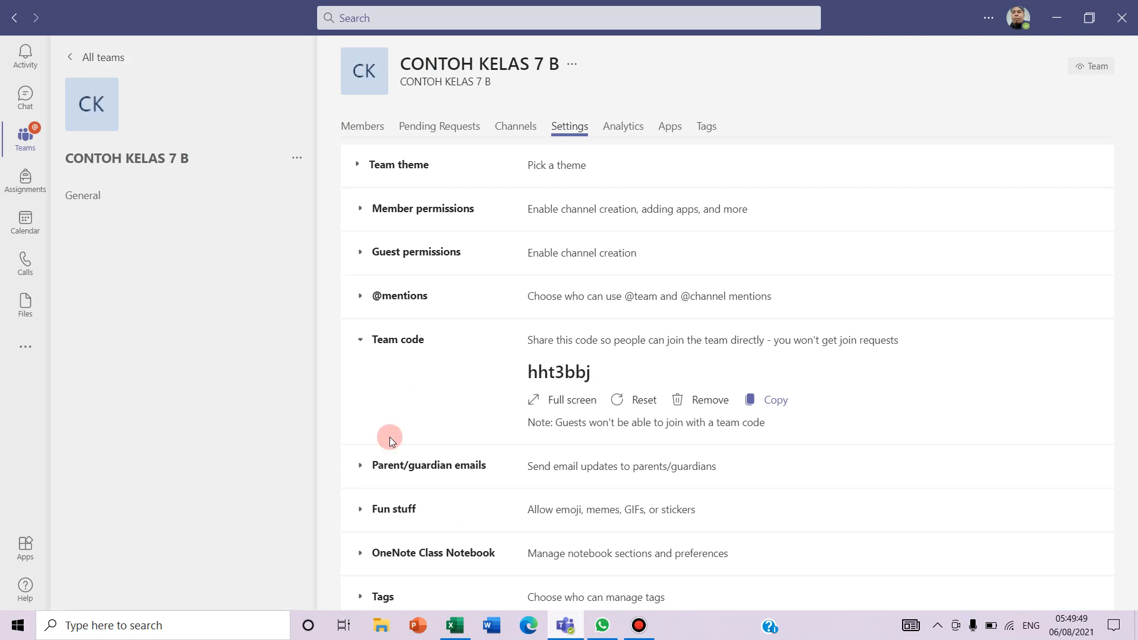
Scroll the teams grid to CONTOH KELAS 7 C and open its Manage team page
{"action": "left_click", "coordinate": [24, 142]}
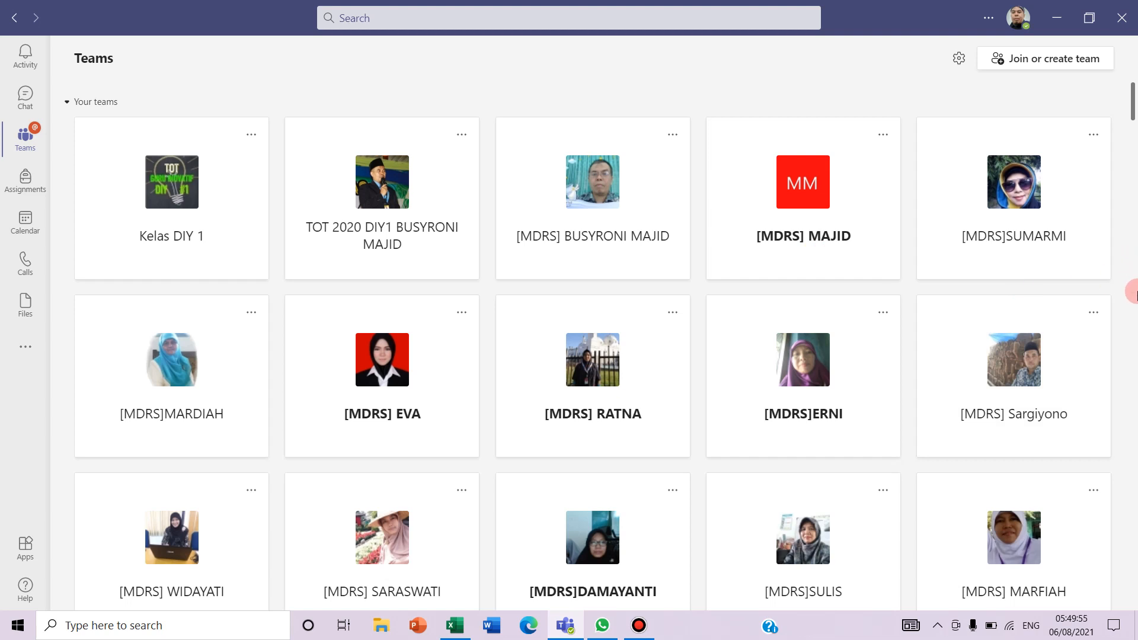
{"action": "scroll", "coordinate": [1132, 293], "scroll_direction": "down", "scroll_amount": 20}
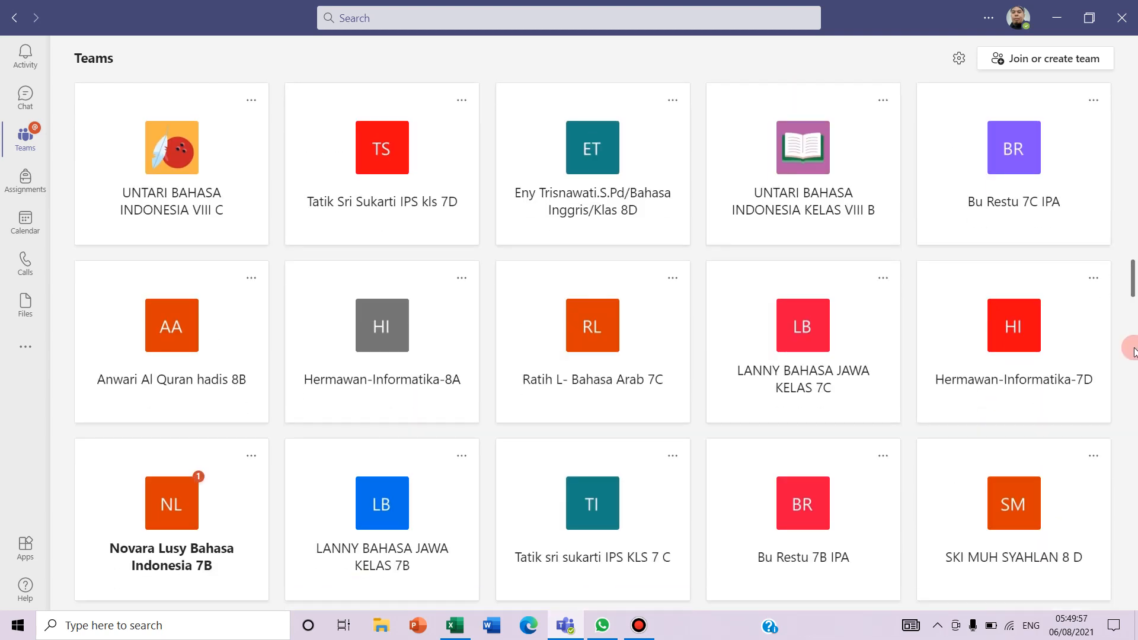
{"action": "scroll", "coordinate": [1134, 355], "scroll_direction": "down", "scroll_amount": 6}
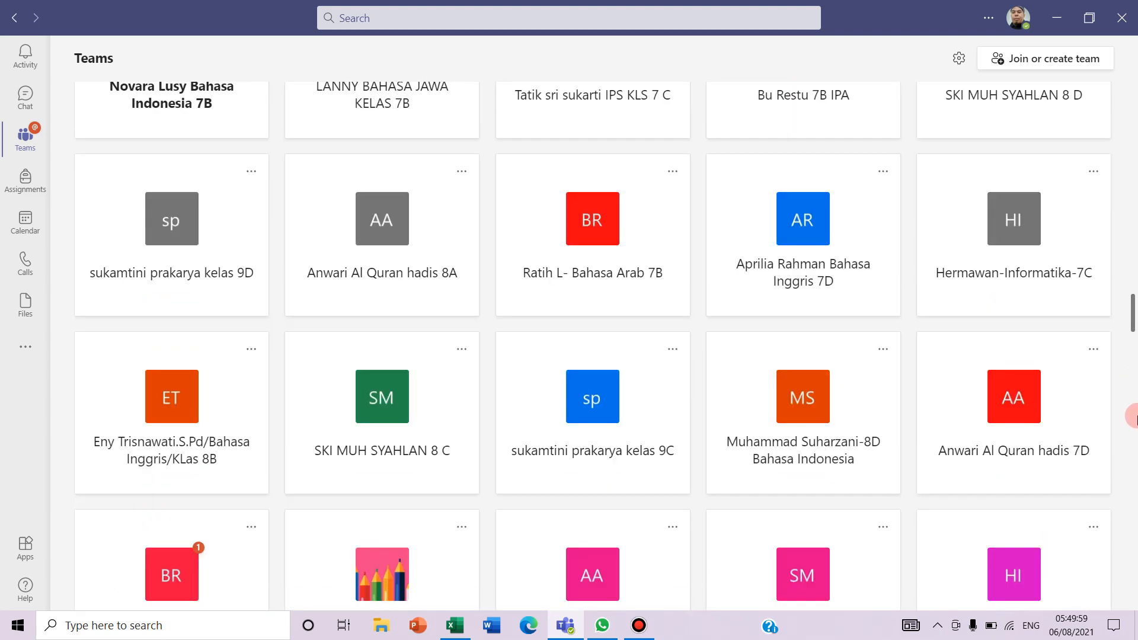
{"action": "scroll", "coordinate": [1135, 417], "scroll_direction": "down", "scroll_amount": 12}
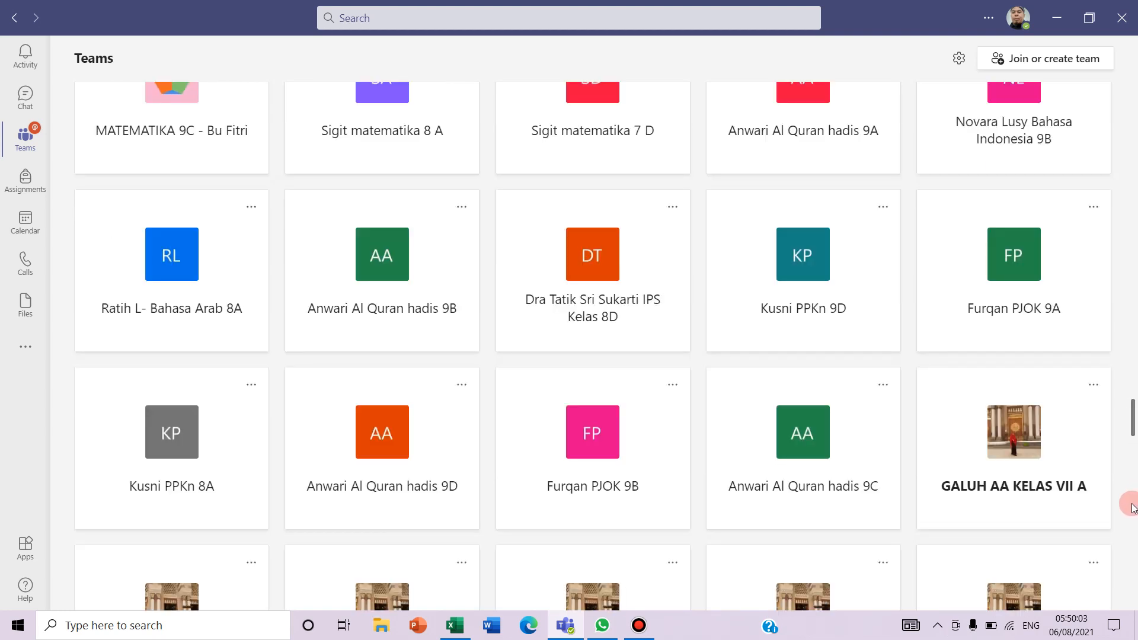
{"action": "scroll", "coordinate": [1132, 507], "scroll_direction": "down", "scroll_amount": 11}
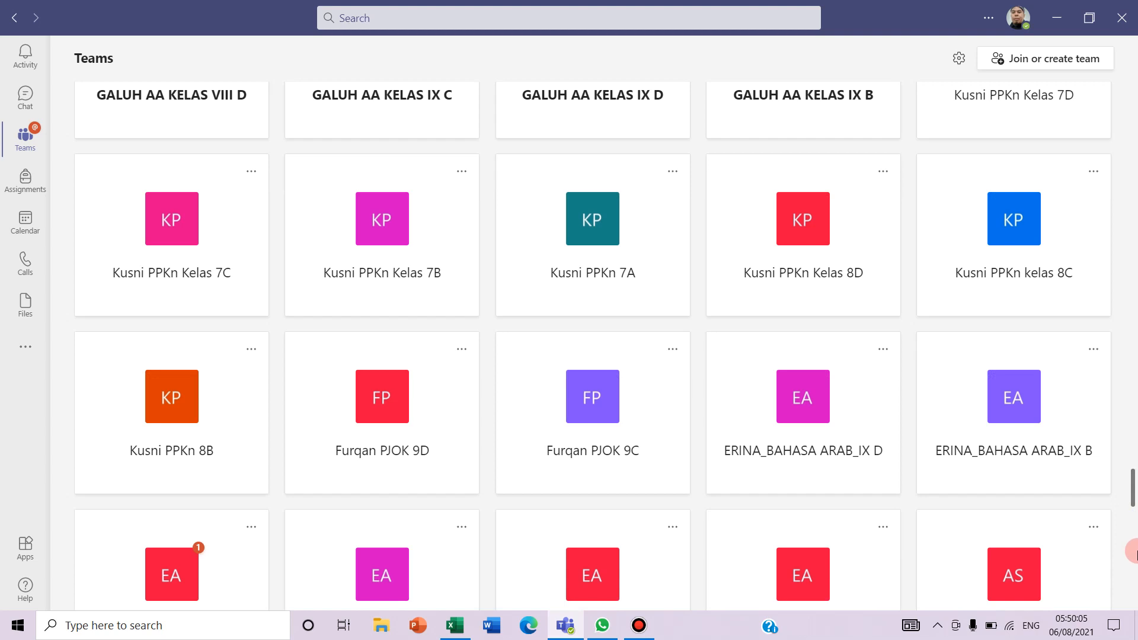
{"action": "scroll", "coordinate": [1134, 554], "scroll_direction": "down", "scroll_amount": 6}
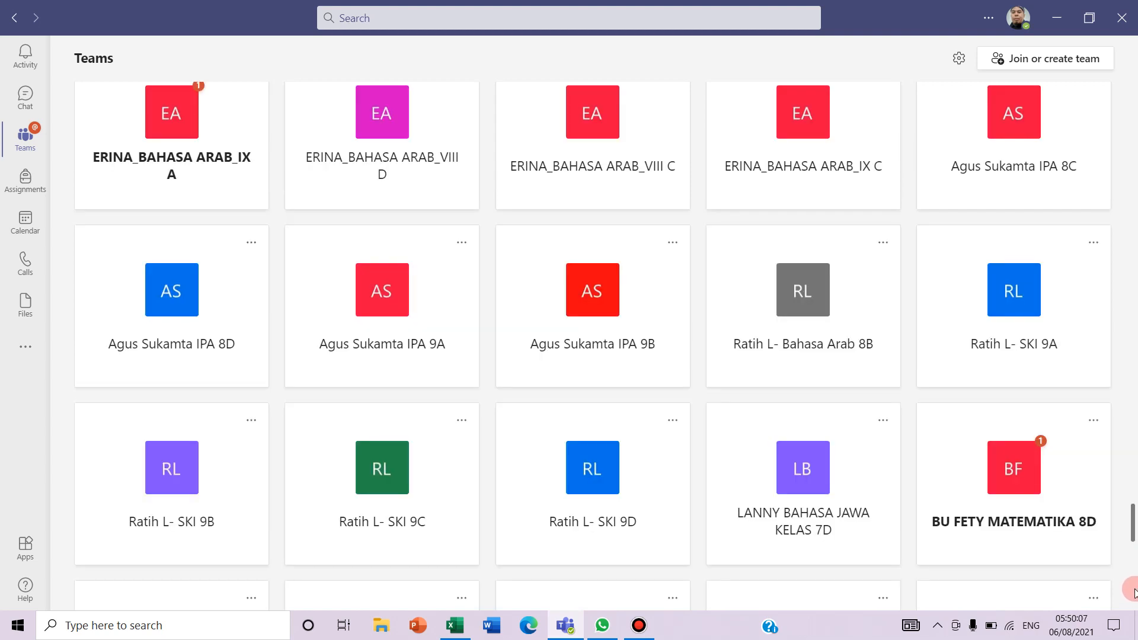
{"action": "scroll", "coordinate": [1135, 593], "scroll_direction": "down", "scroll_amount": 10}
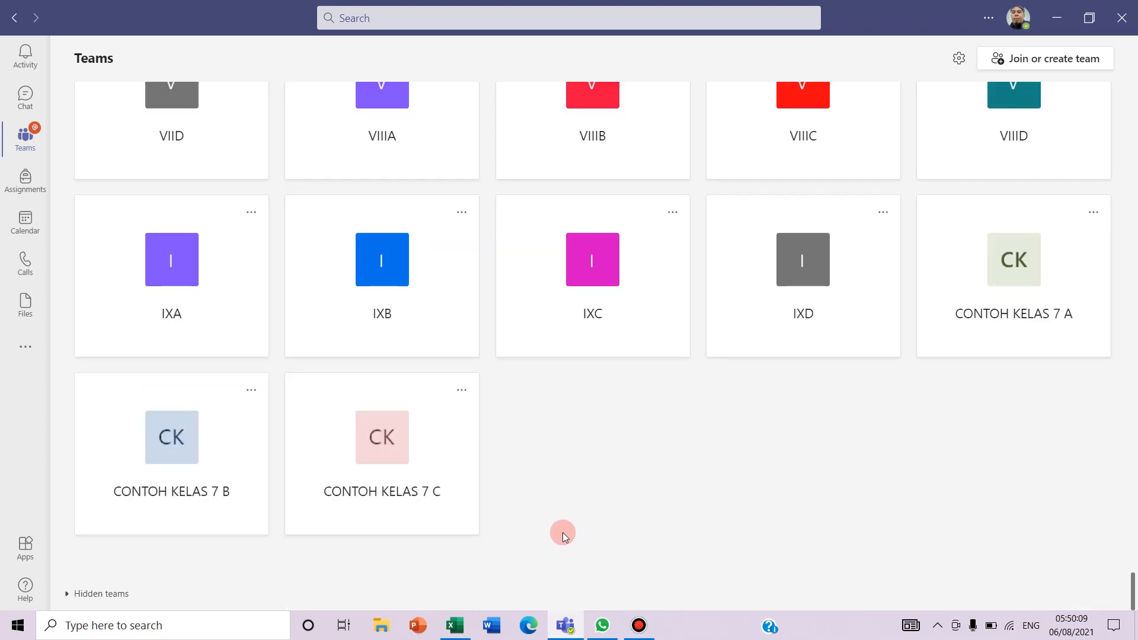
{"action": "left_click", "coordinate": [393, 433]}
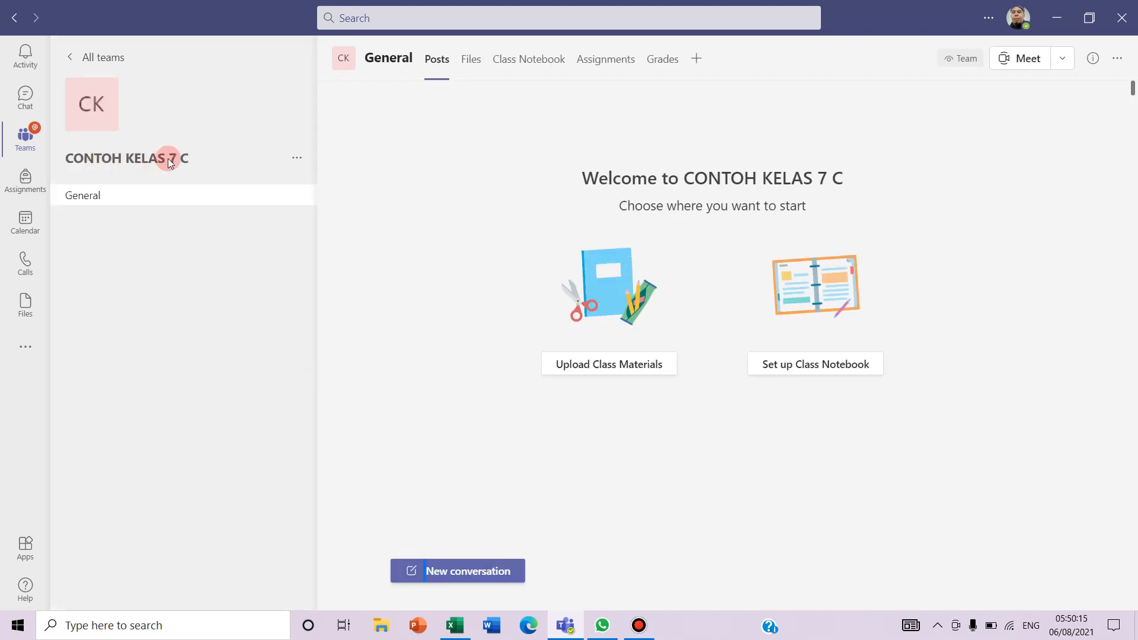
{"action": "left_click", "coordinate": [298, 160]}
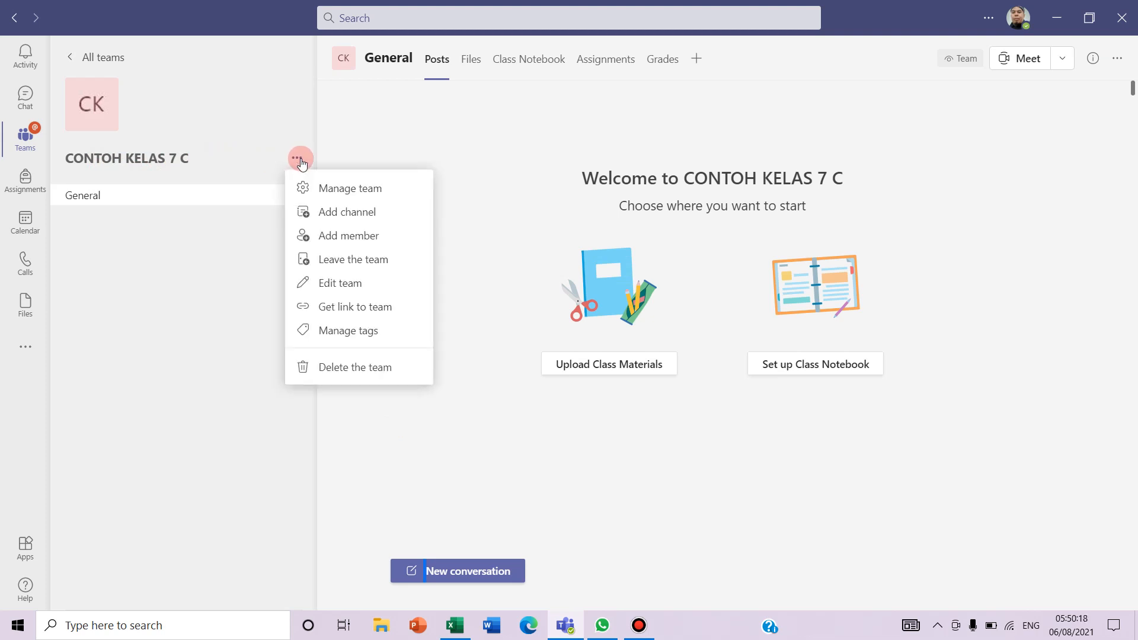
{"action": "left_click", "coordinate": [363, 188]}
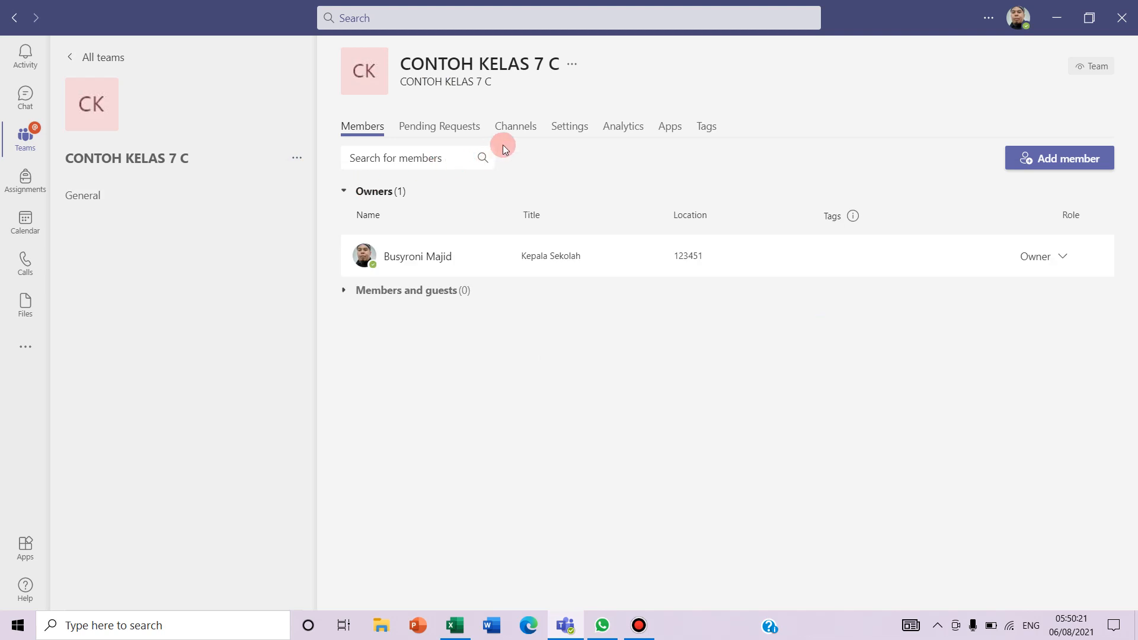
{"action": "left_click", "coordinate": [572, 126]}
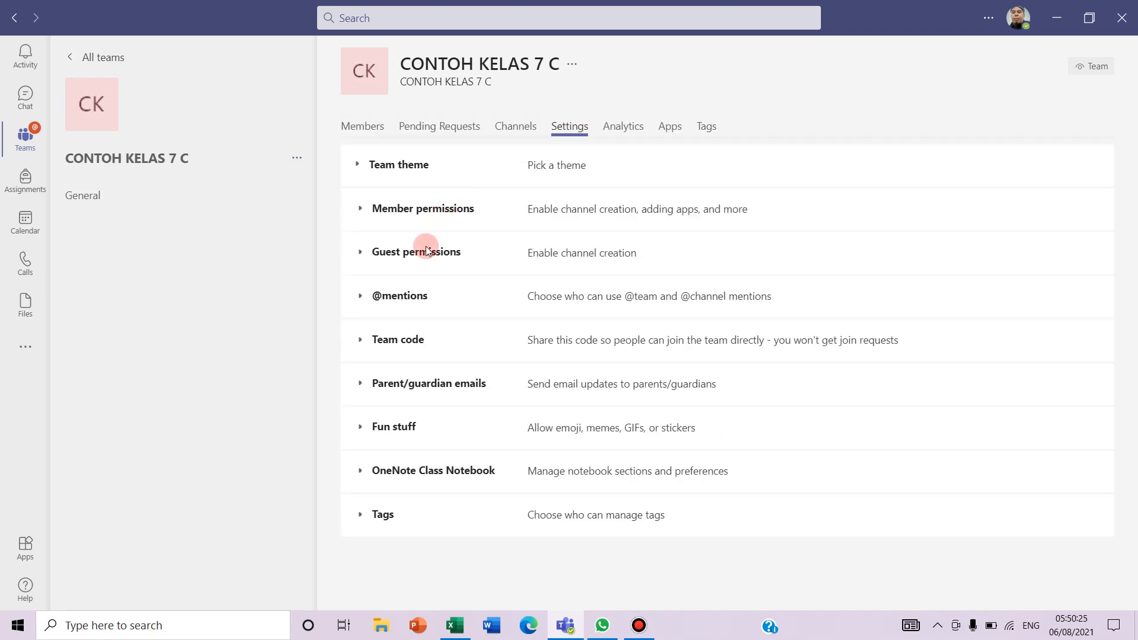
{"action": "left_click", "coordinate": [396, 349]}
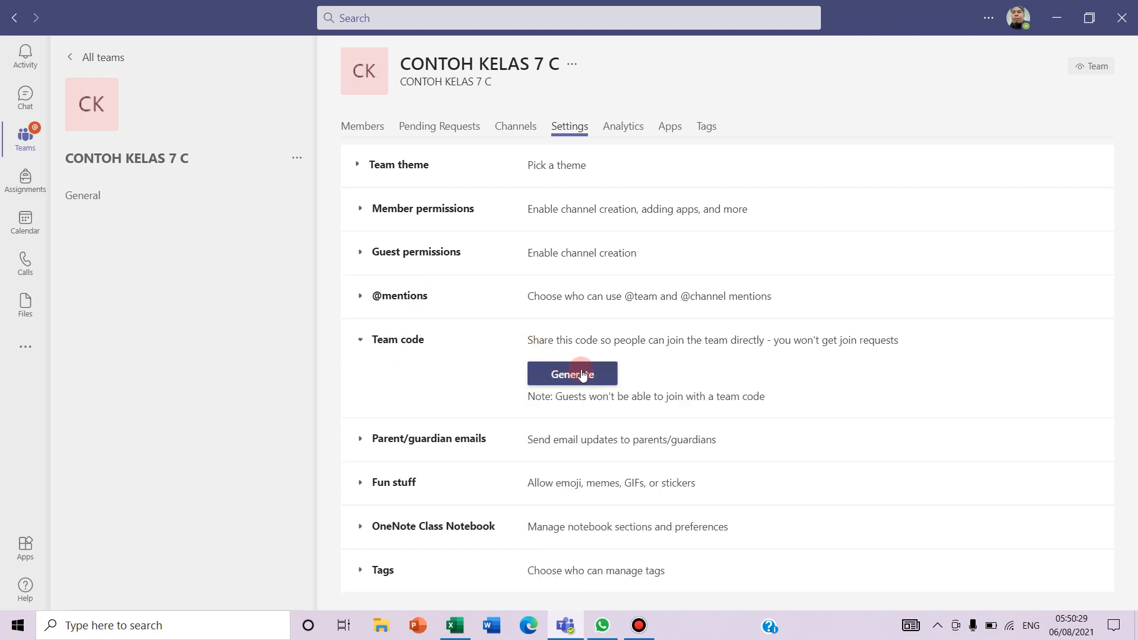
{"action": "left_click", "coordinate": [554, 379]}
{"action": "left_click", "coordinate": [581, 381]}
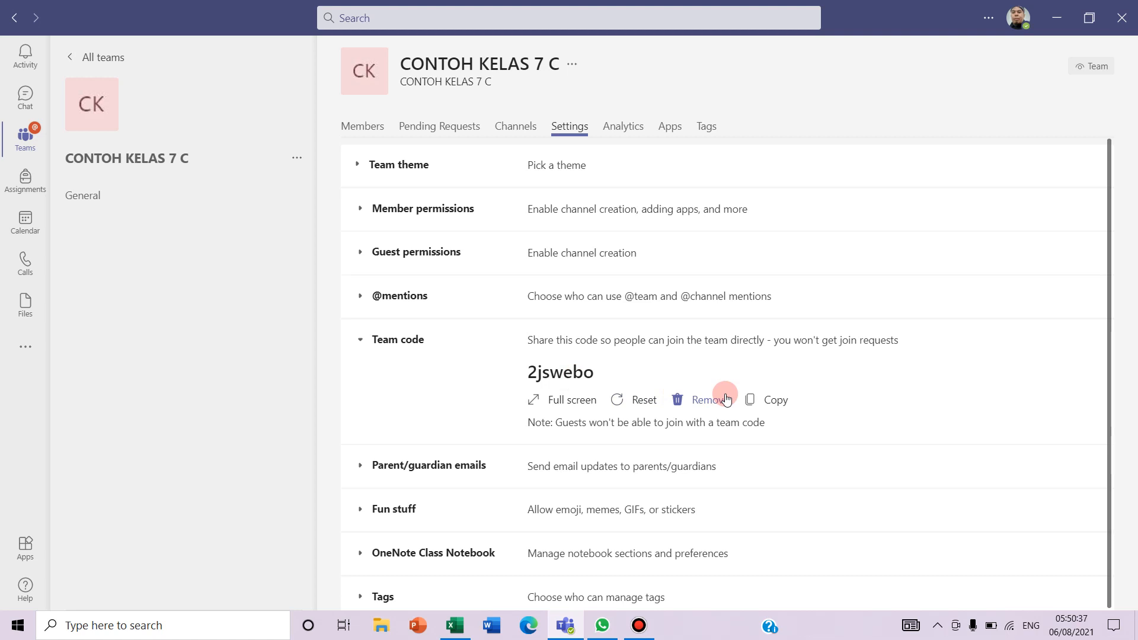
{"action": "left_click", "coordinate": [775, 400]}
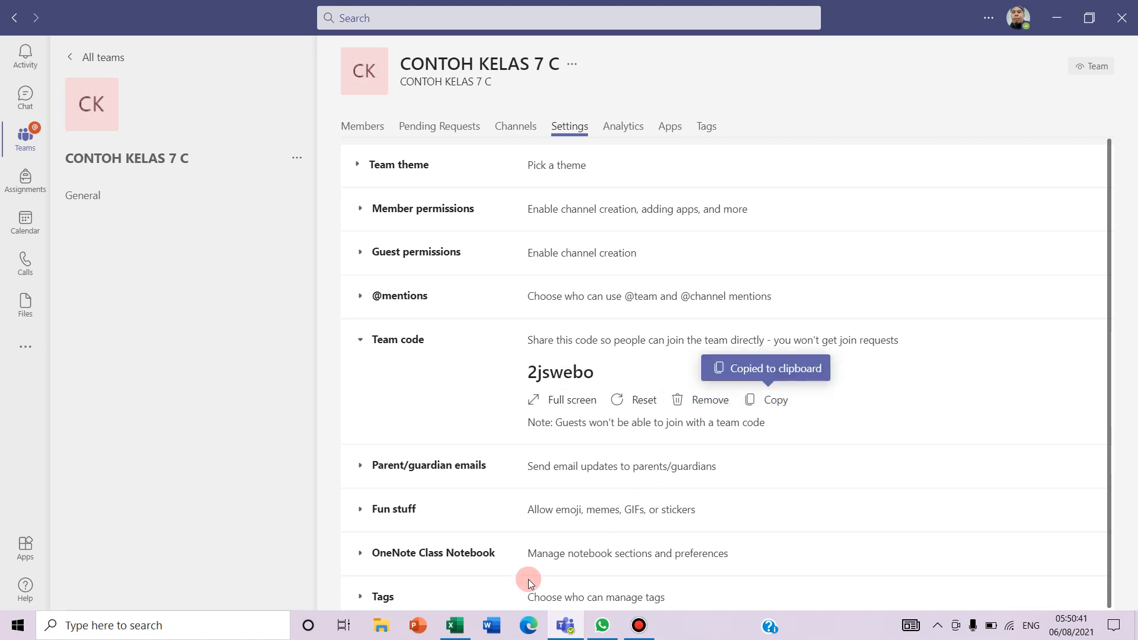
{"action": "mouse_move", "coordinate": [451, 629]}
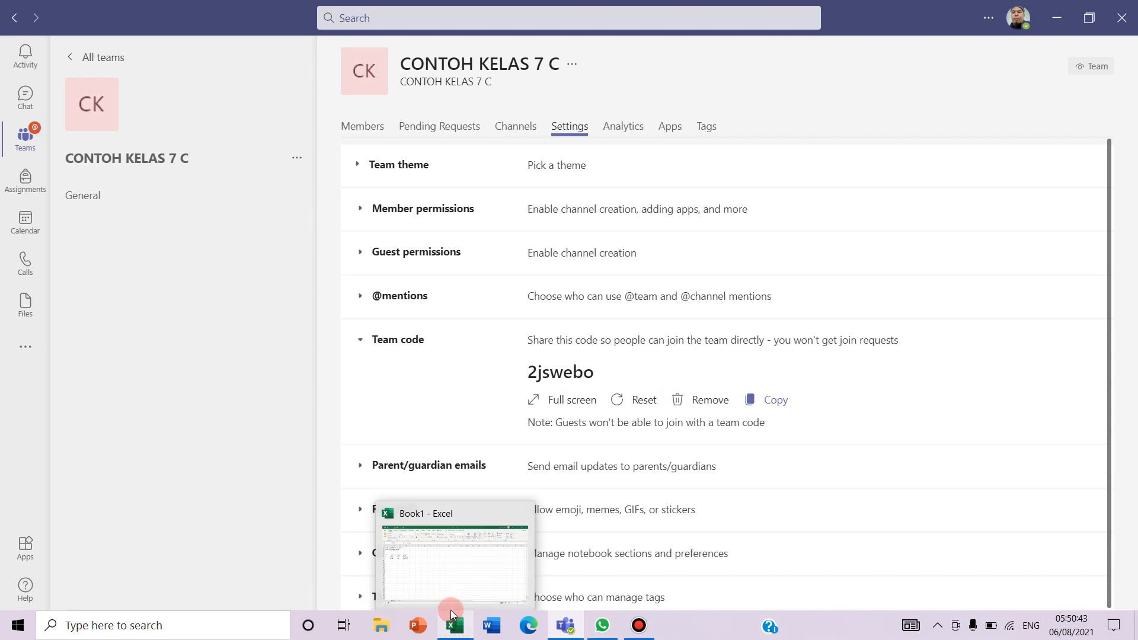
{"action": "left_click", "coordinate": [446, 588]}
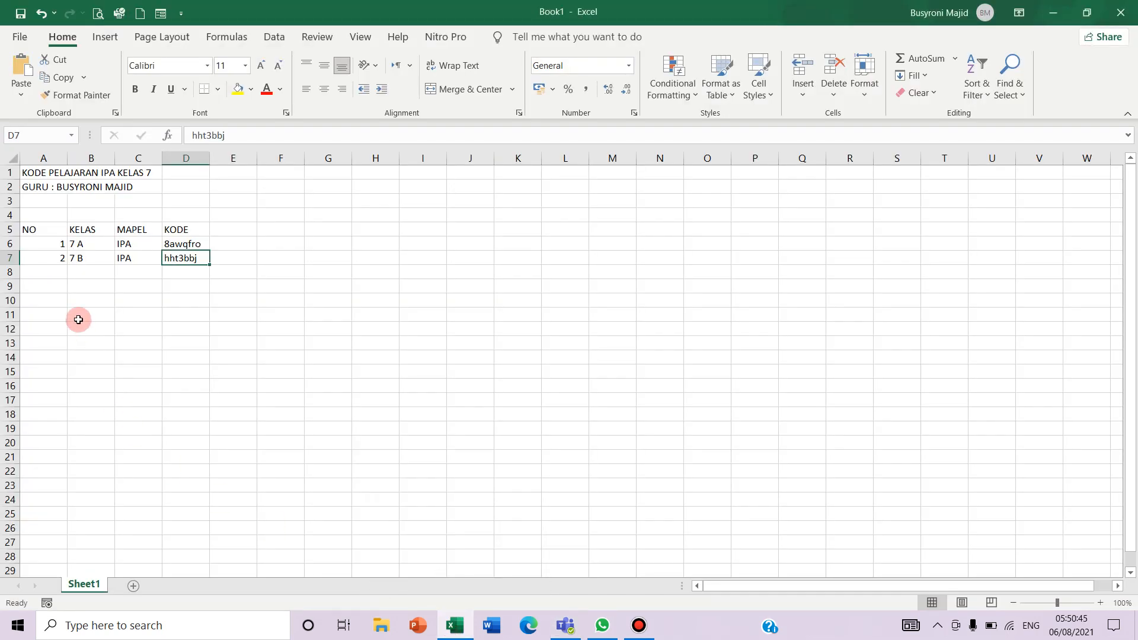
{"action": "left_click", "coordinate": [58, 269]}
{"action": "type", "text": "3"}
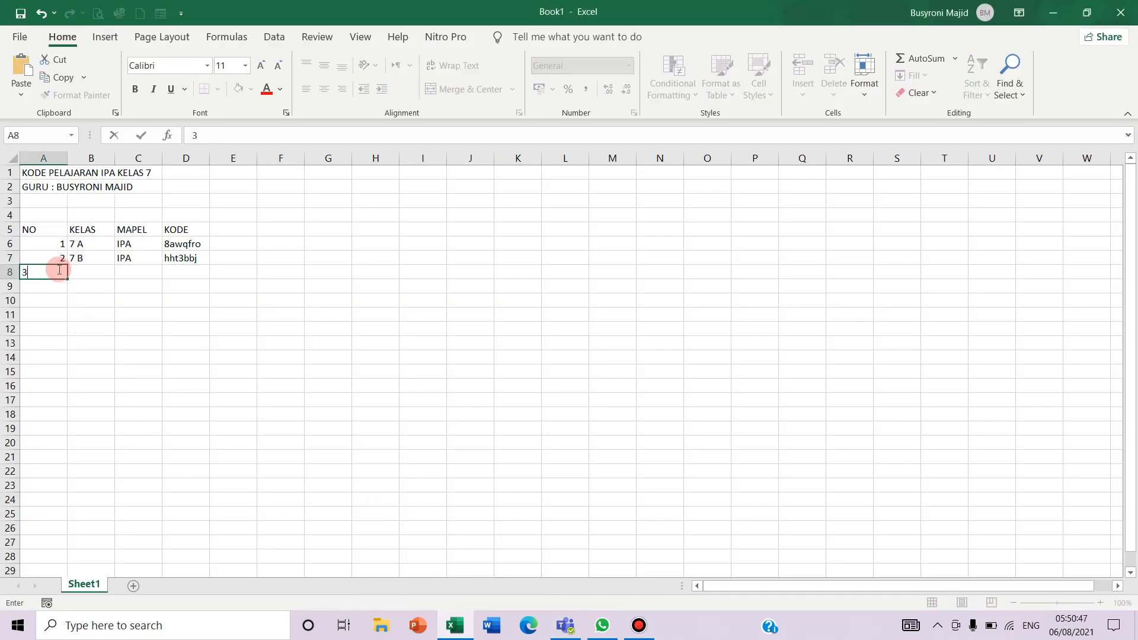
{"action": "key", "text": "Tab"}
{"action": "type", "text": "7"}
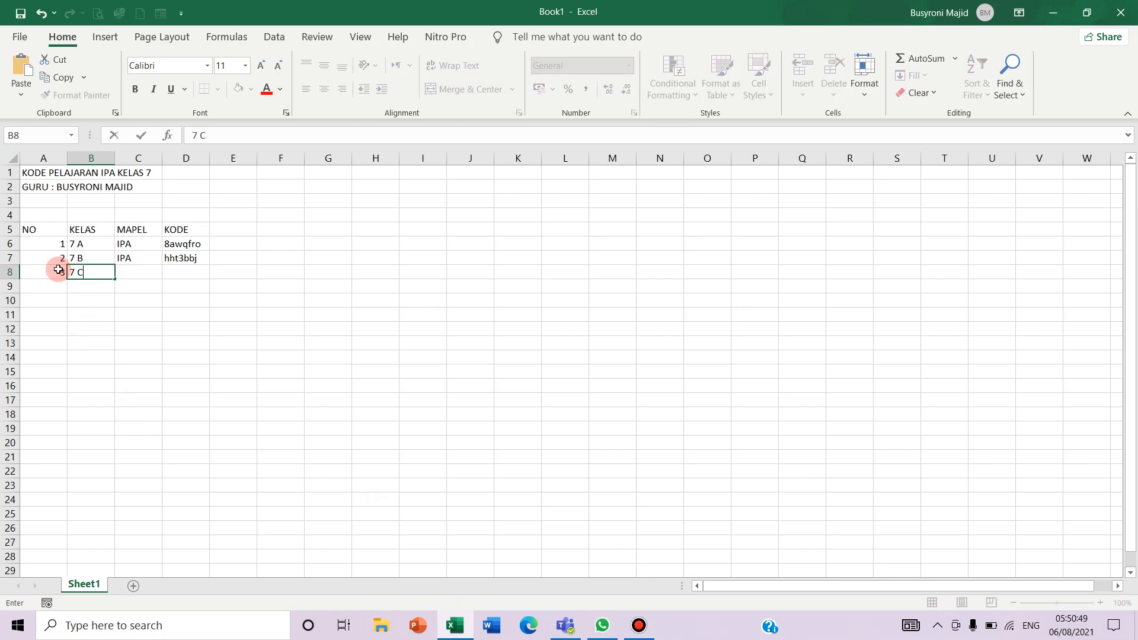
{"action": "key", "text": "Tab"}
{"action": "type", "text": "IPA"}
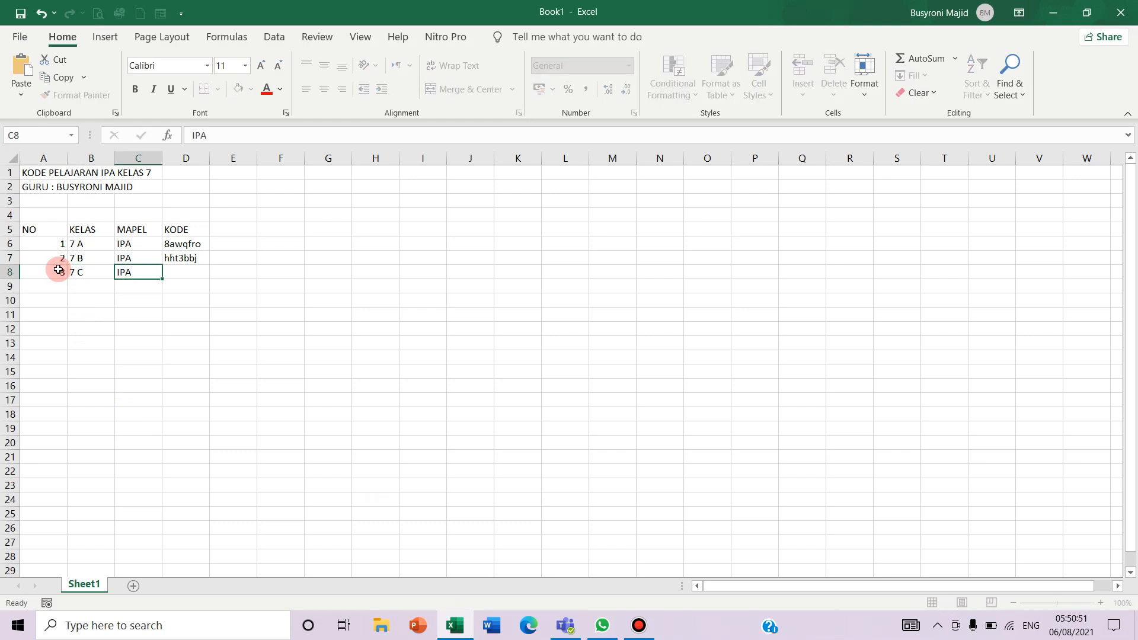
{"action": "key", "text": "Tab"}
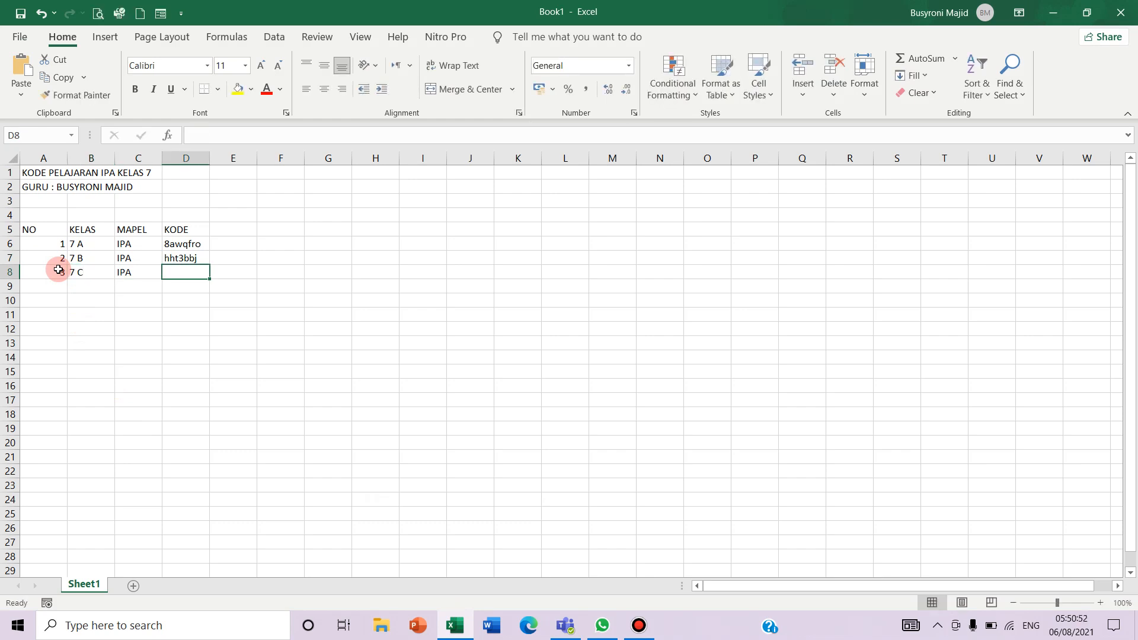
{"action": "left_click", "coordinate": [22, 67]}
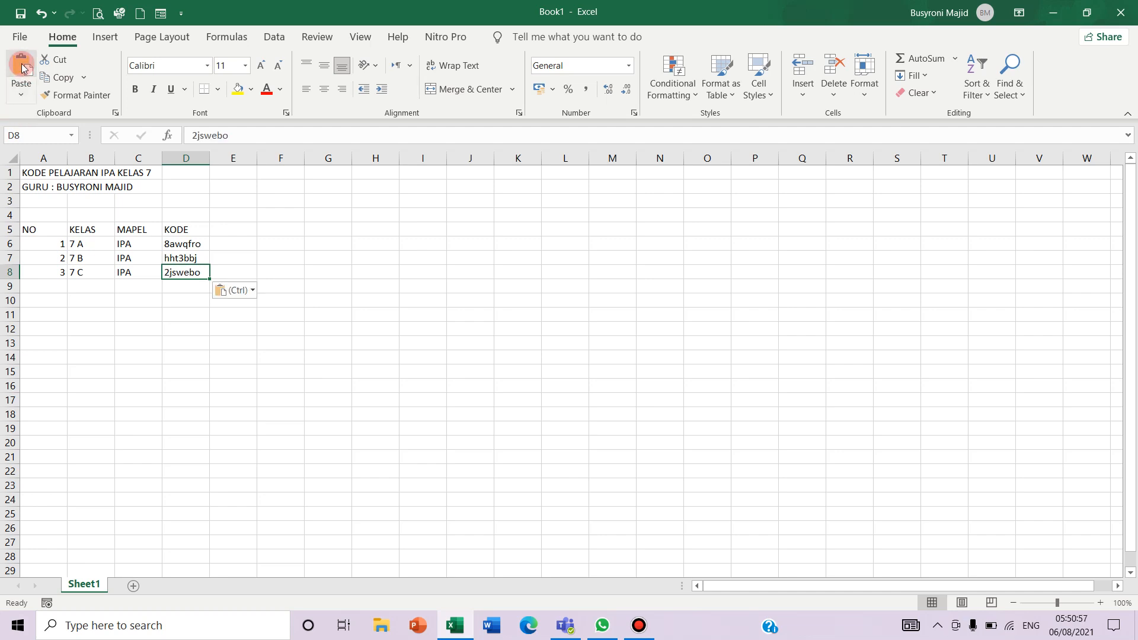
{"action": "left_click", "coordinate": [19, 37]}
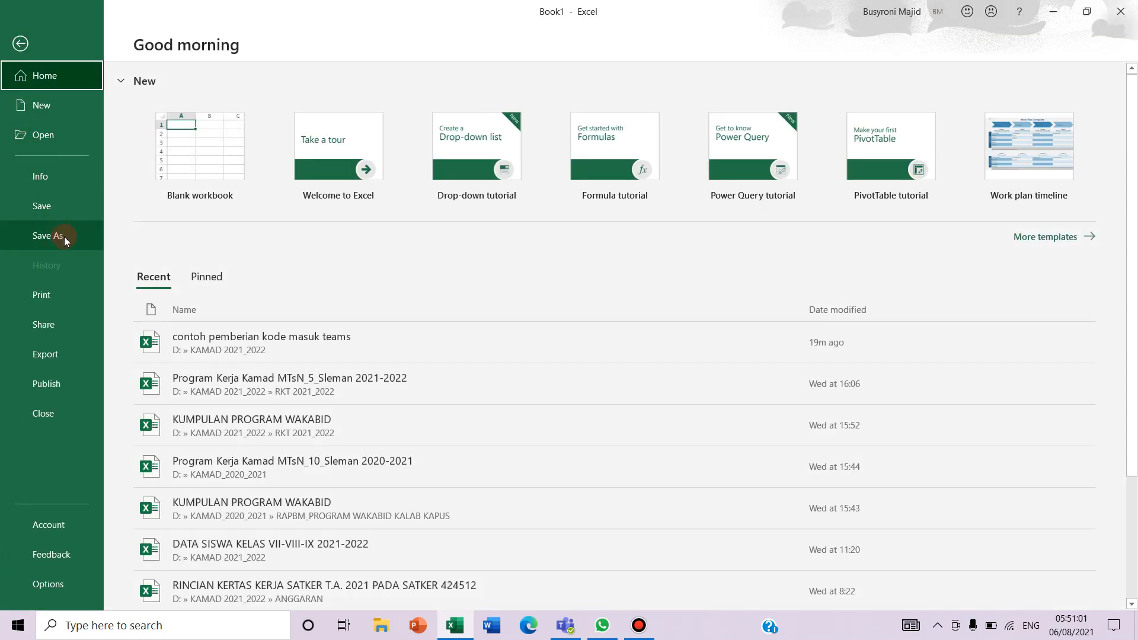
Save the workbook as 'KODE IPA KELAS 7' in the KAMAD 2021_2022 folder on drive D
{"action": "key", "text": "Escape"}
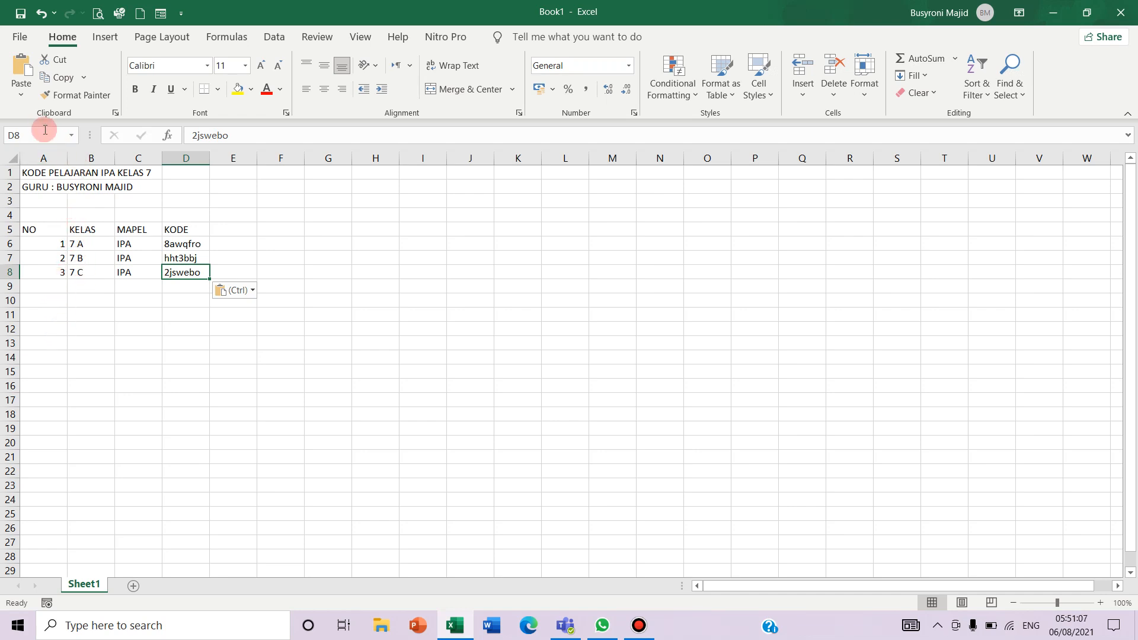
{"action": "left_click", "coordinate": [20, 38]}
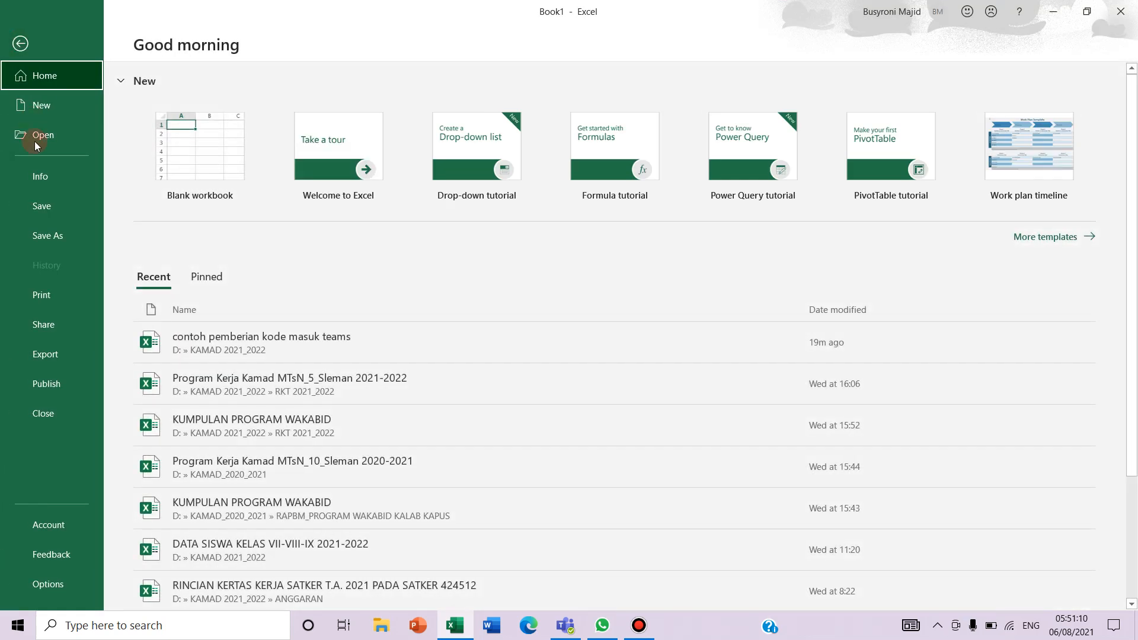
{"action": "left_click", "coordinate": [69, 232]}
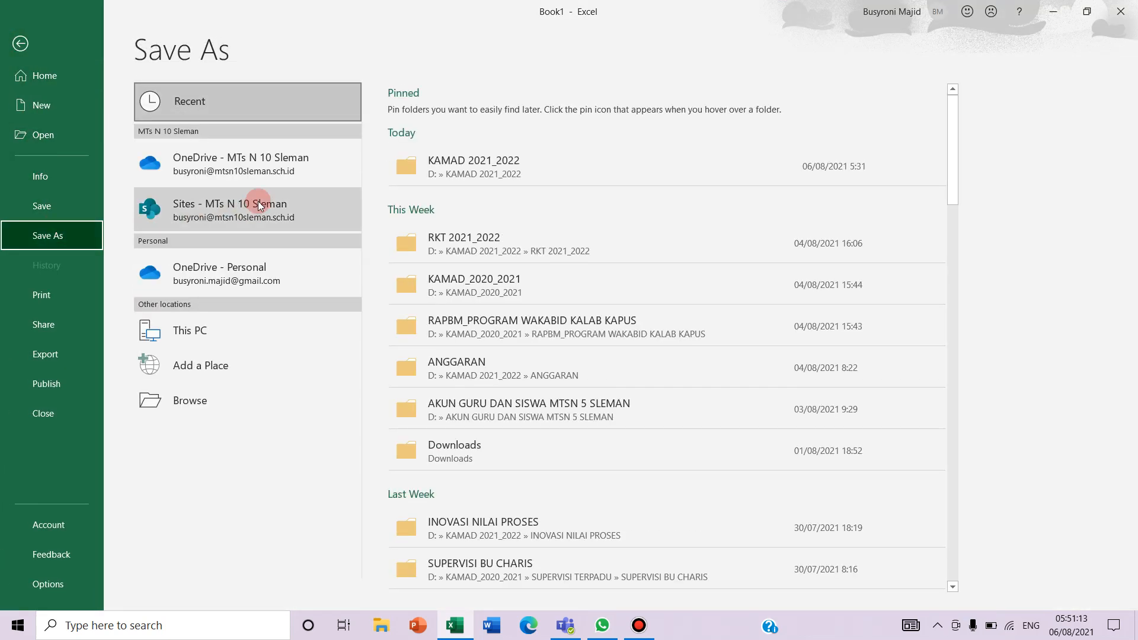
{"action": "left_click", "coordinate": [436, 163]}
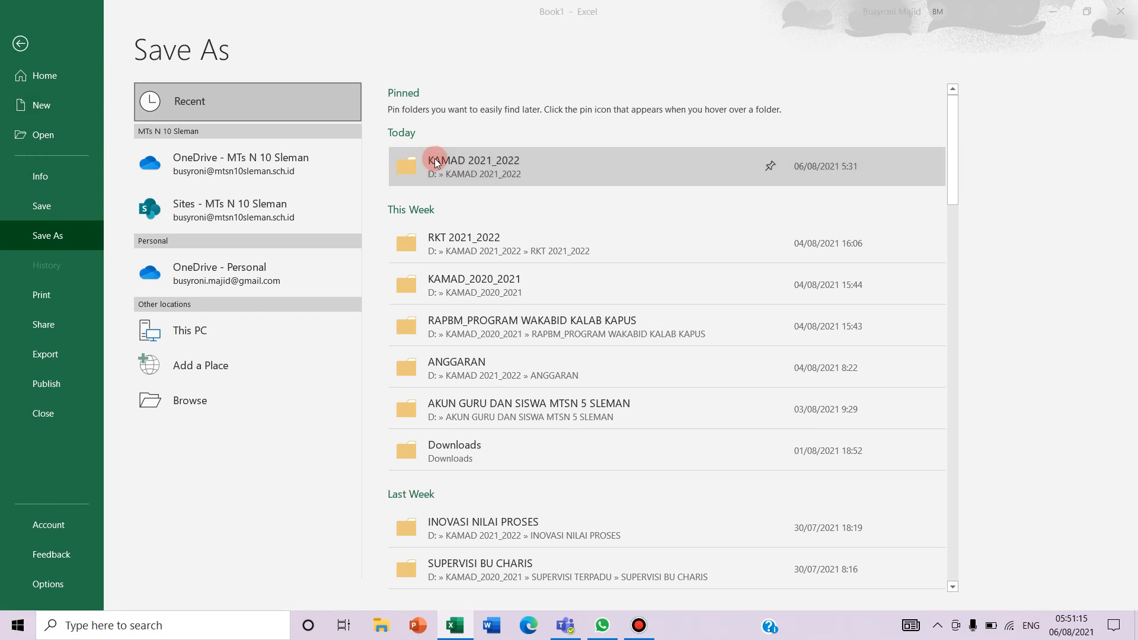
{"action": "type", "text": "KODE"}
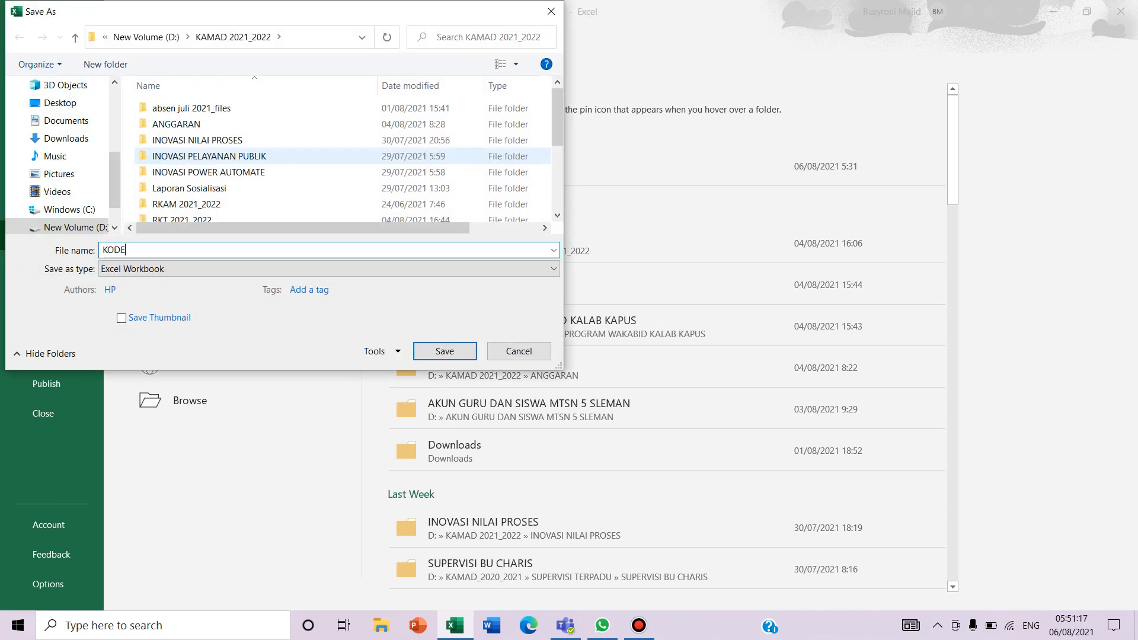
{"action": "type", "text": " IPA KELAS 7"}
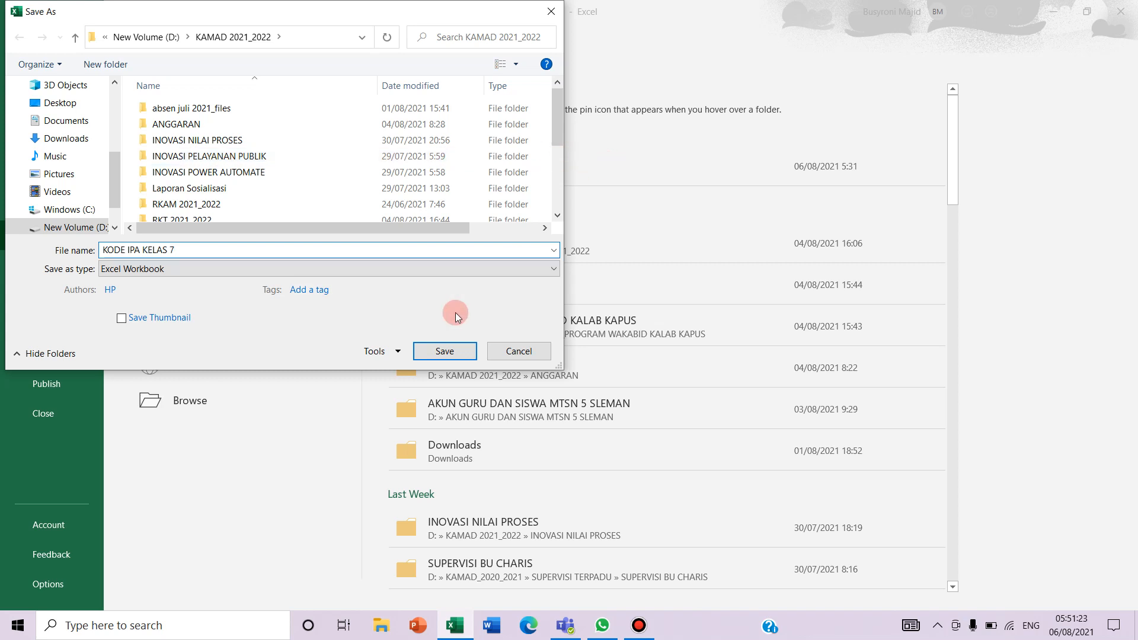
{"action": "left_click", "coordinate": [454, 353]}
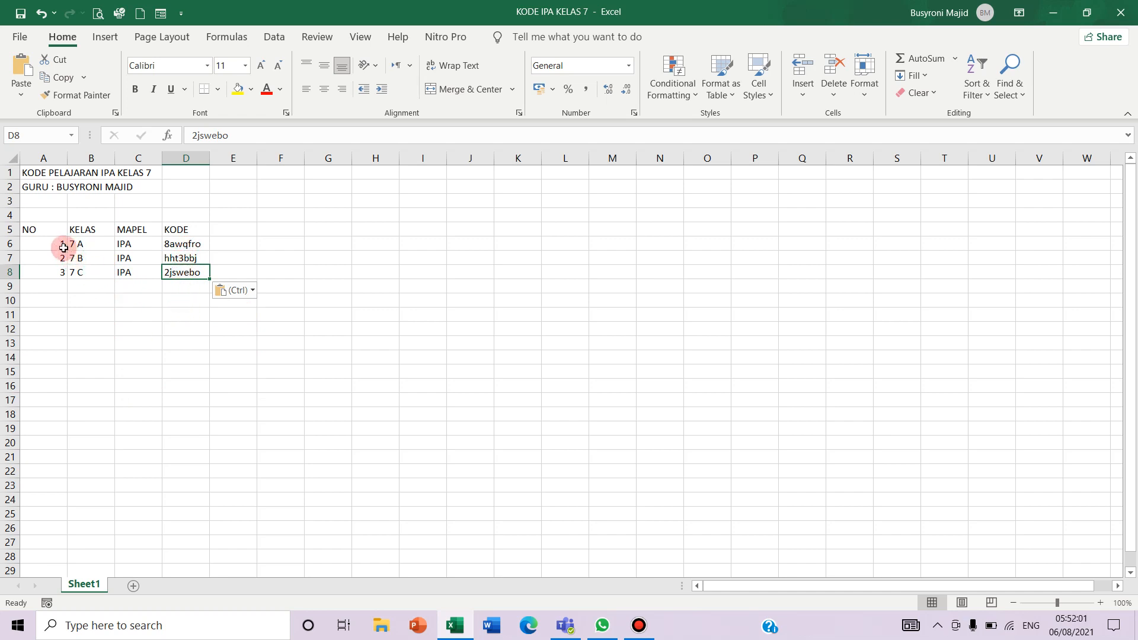
Check the 7 A and 7 B join codes in cells D6 and D7
{"action": "left_click", "coordinate": [197, 244]}
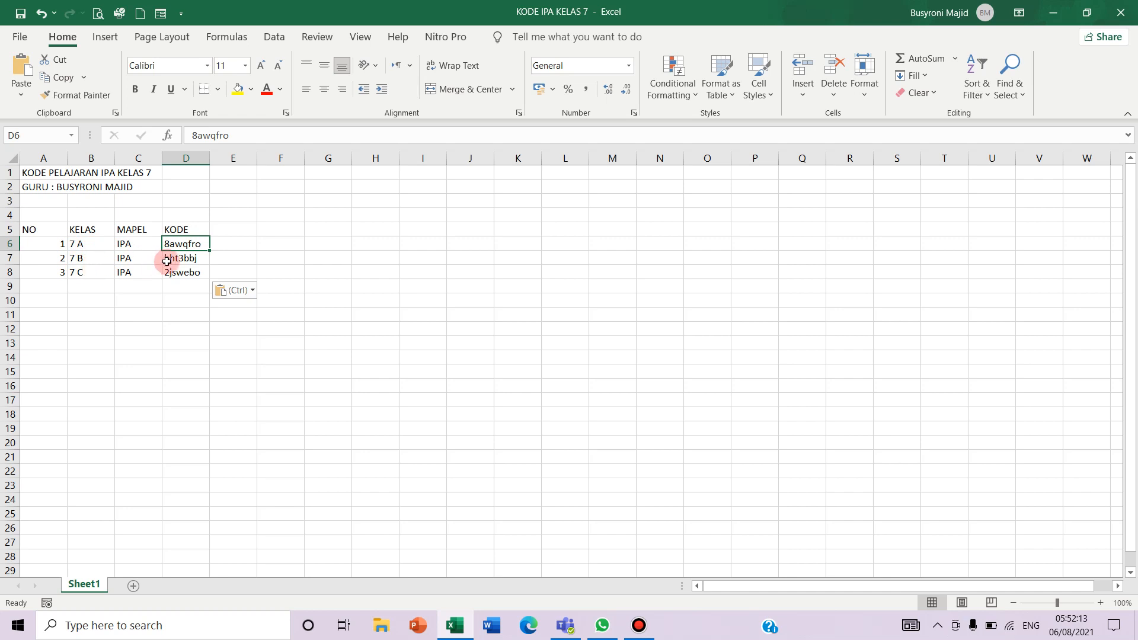
{"action": "left_click", "coordinate": [184, 257]}
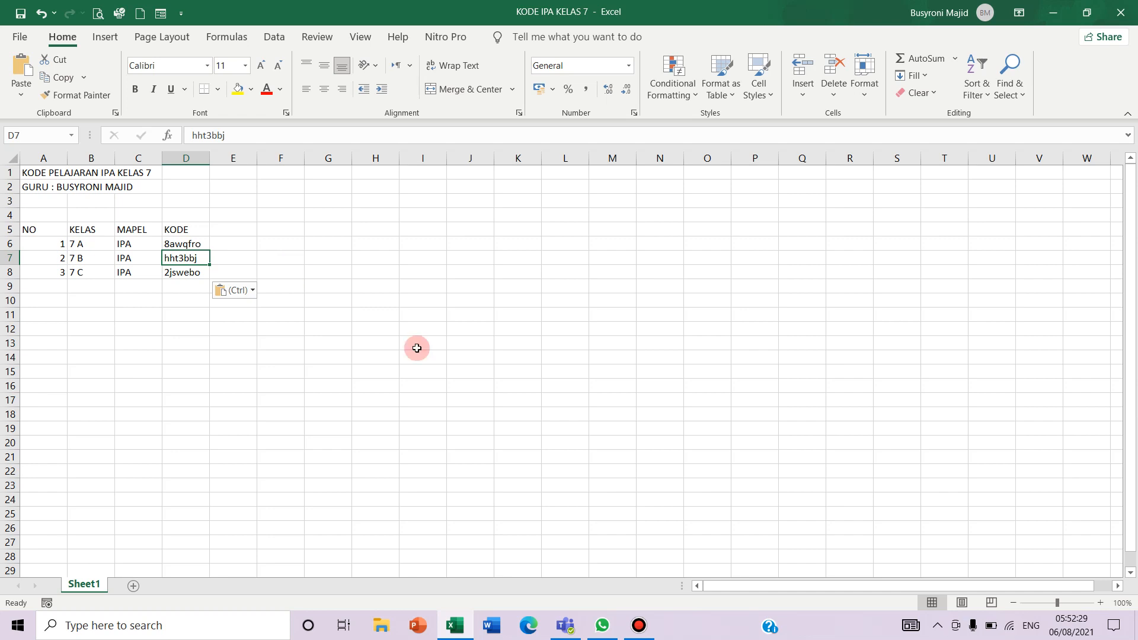
Open Teams' Join or create a team page, focus the join-with-code field, then return to the workbook
{"action": "left_click", "coordinate": [563, 626]}
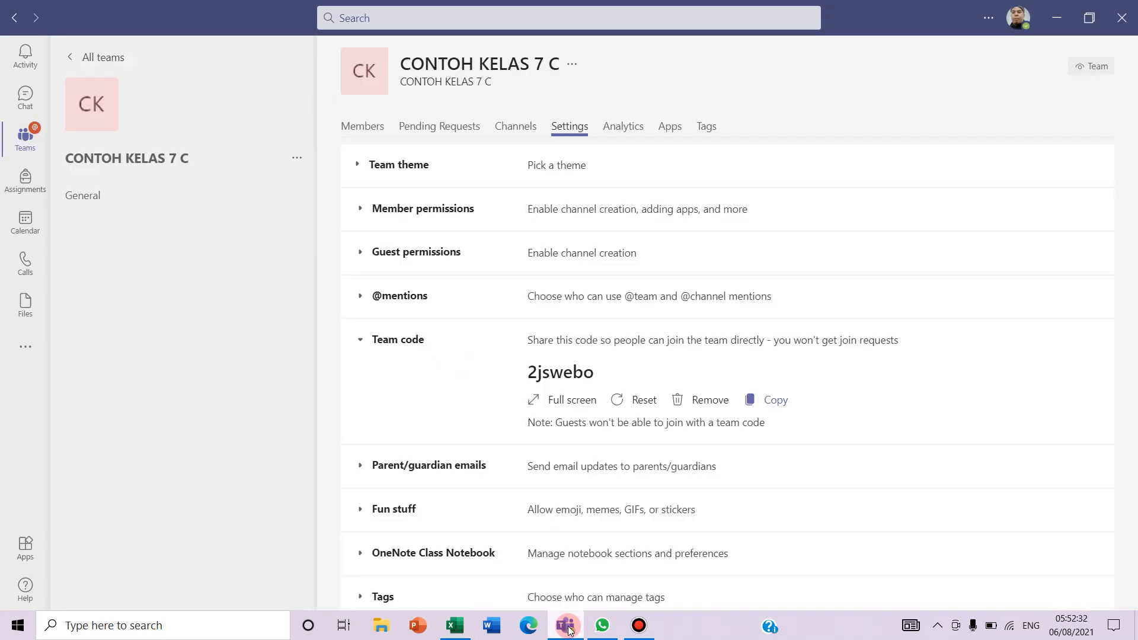
{"action": "left_click", "coordinate": [26, 142]}
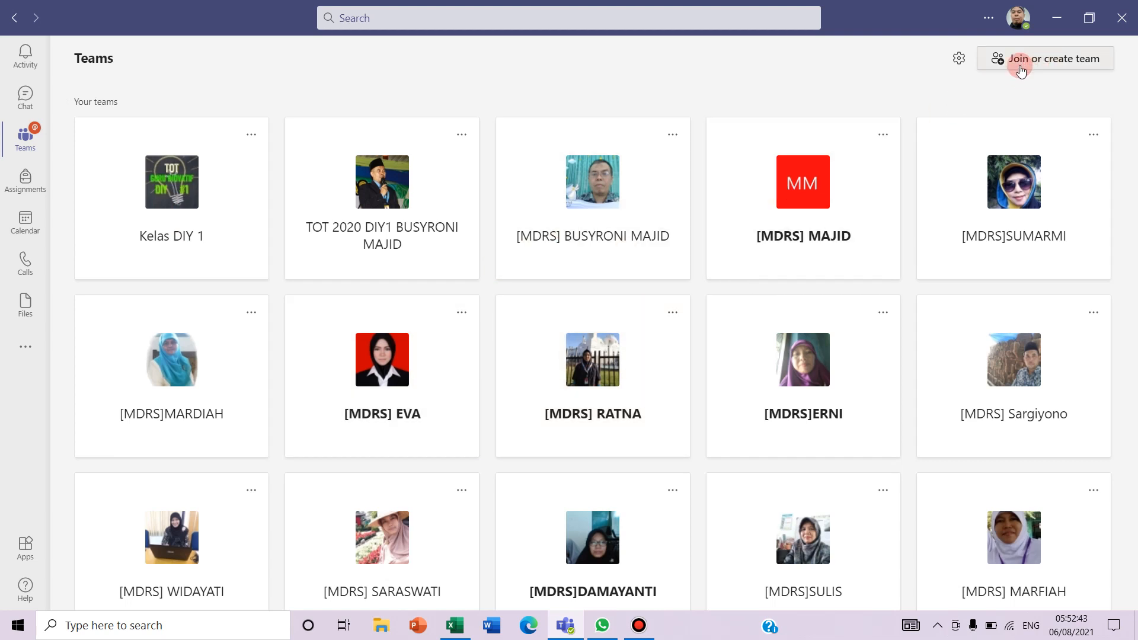
{"action": "left_click", "coordinate": [1060, 64]}
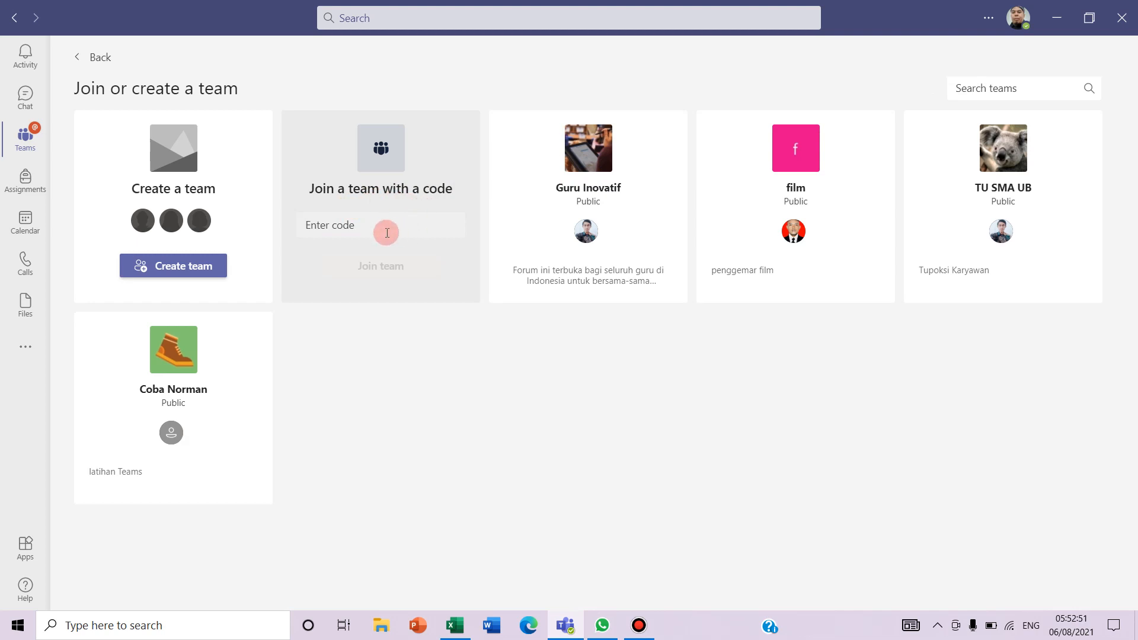
{"action": "left_click", "coordinate": [358, 227]}
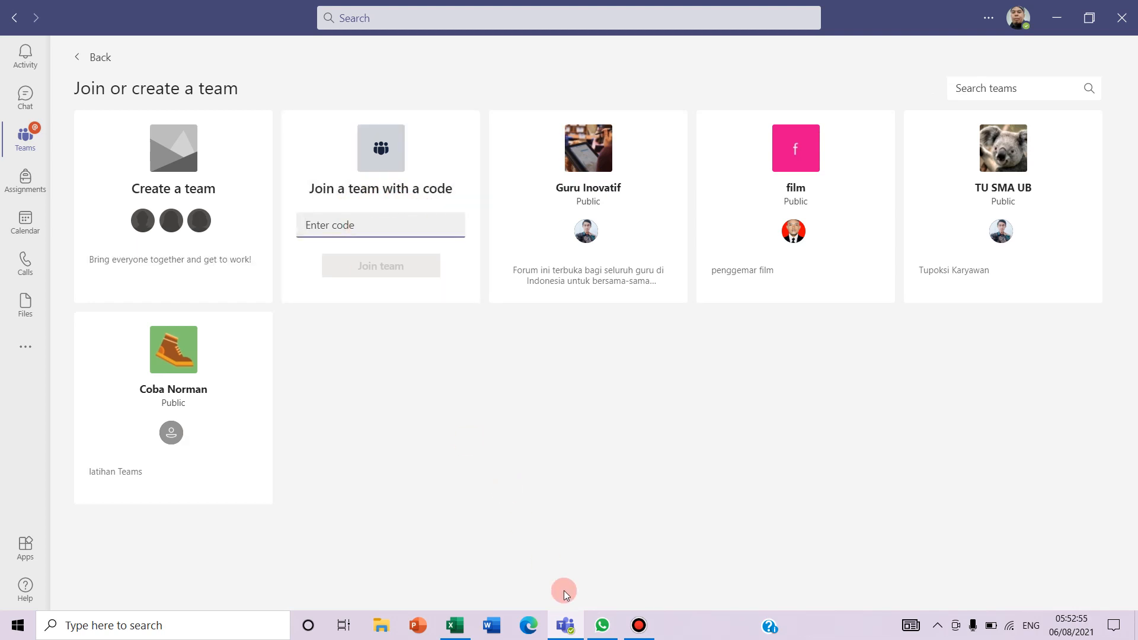
{"action": "mouse_move", "coordinate": [453, 627]}
{"action": "left_click", "coordinate": [455, 571]}
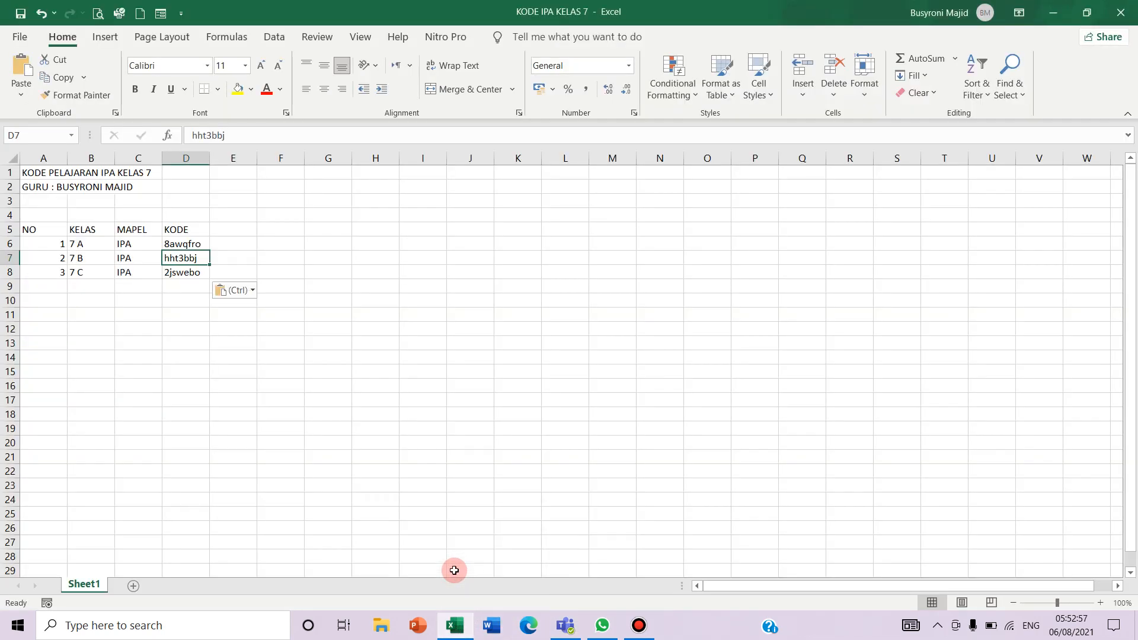
Copy the 7 A join code from D6 and focus Teams' enter-code field
{"action": "left_click", "coordinate": [196, 244]}
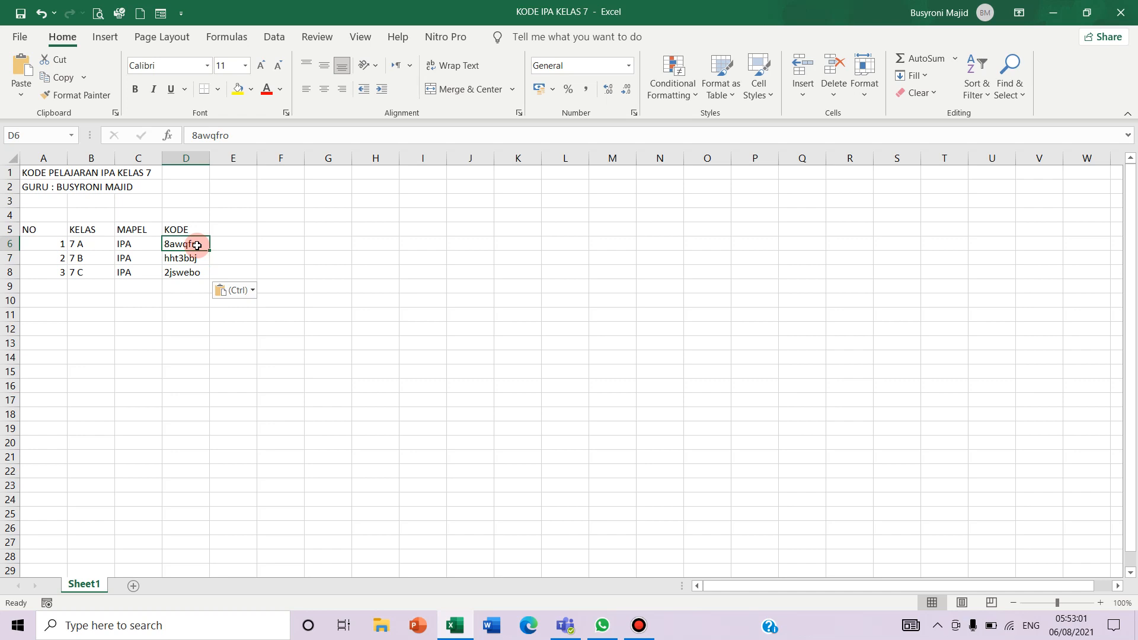
{"action": "key", "text": "ctrl+c"}
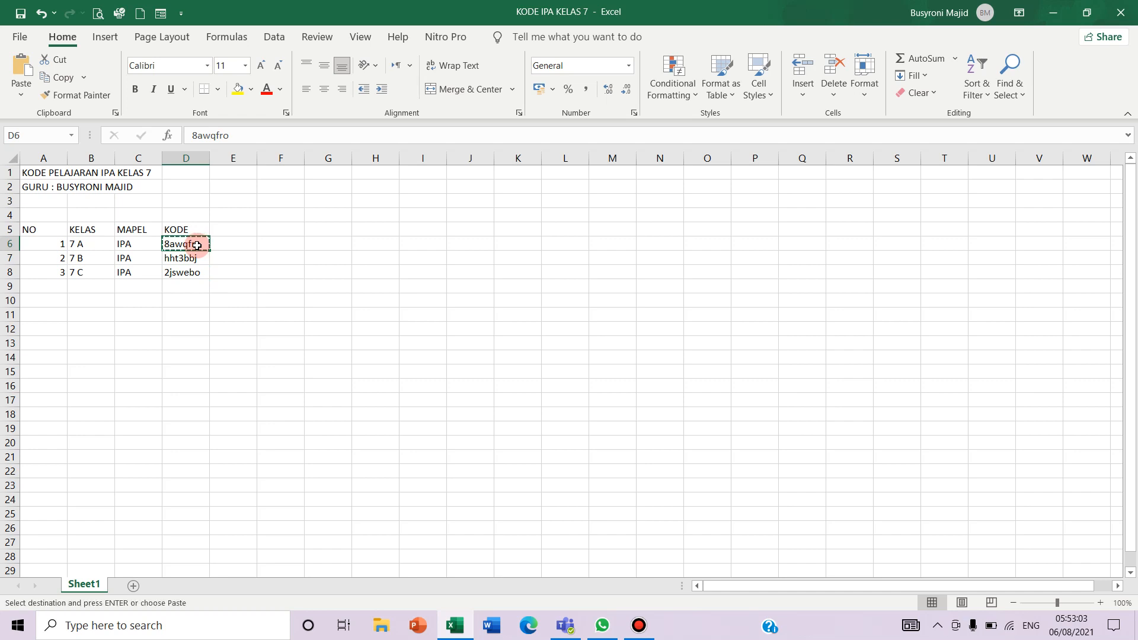
{"action": "left_click", "coordinate": [568, 630]}
{"action": "left_click", "coordinate": [330, 234]}
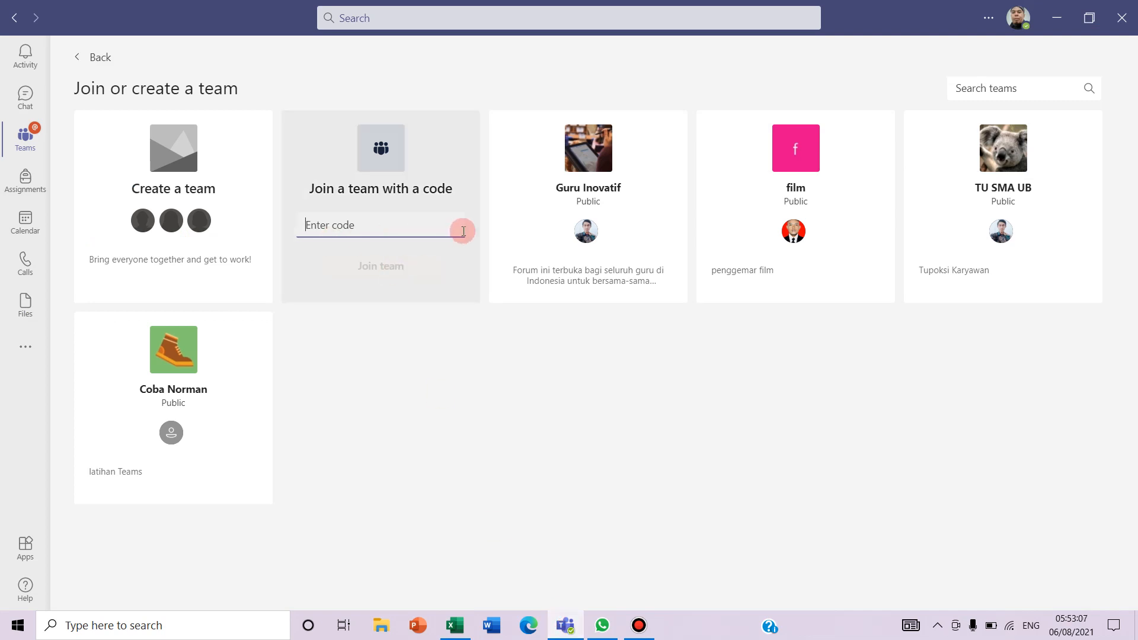
{"action": "key", "text": "ctrl+v"}
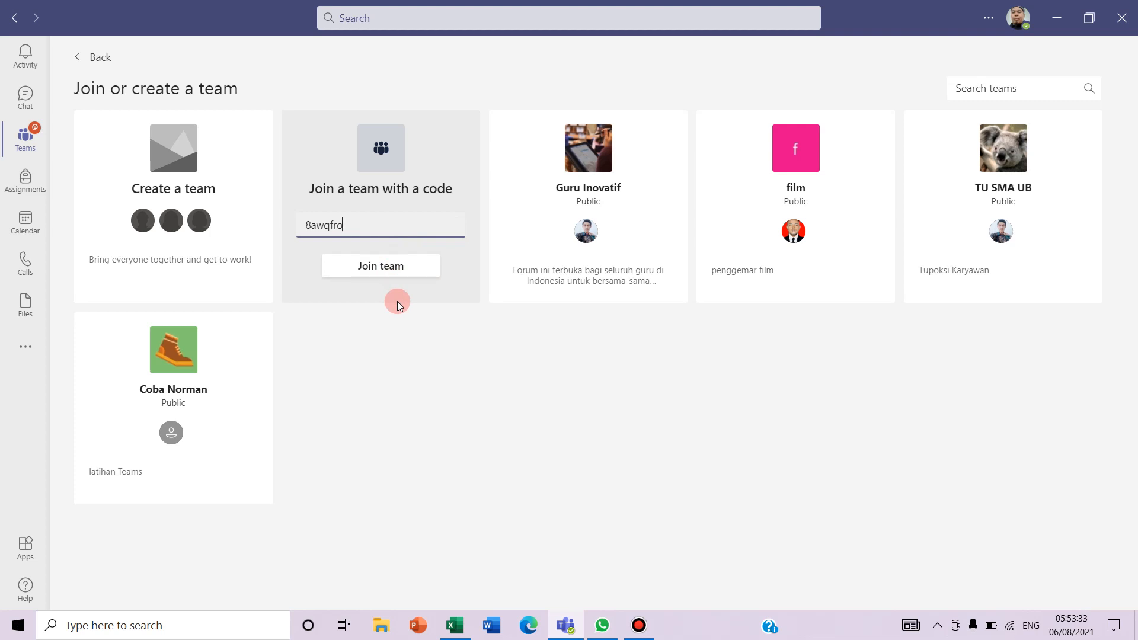
{"action": "key", "text": "BackSpace"}
{"action": "key", "text": "BackSpace"}
{"action": "key", "text": "BackSpace"}
{"action": "key", "text": "BackSpace"}
{"action": "key", "text": "BackSpace"}
{"action": "key", "text": "BackSpace"}
{"action": "key", "text": "BackSpace"}
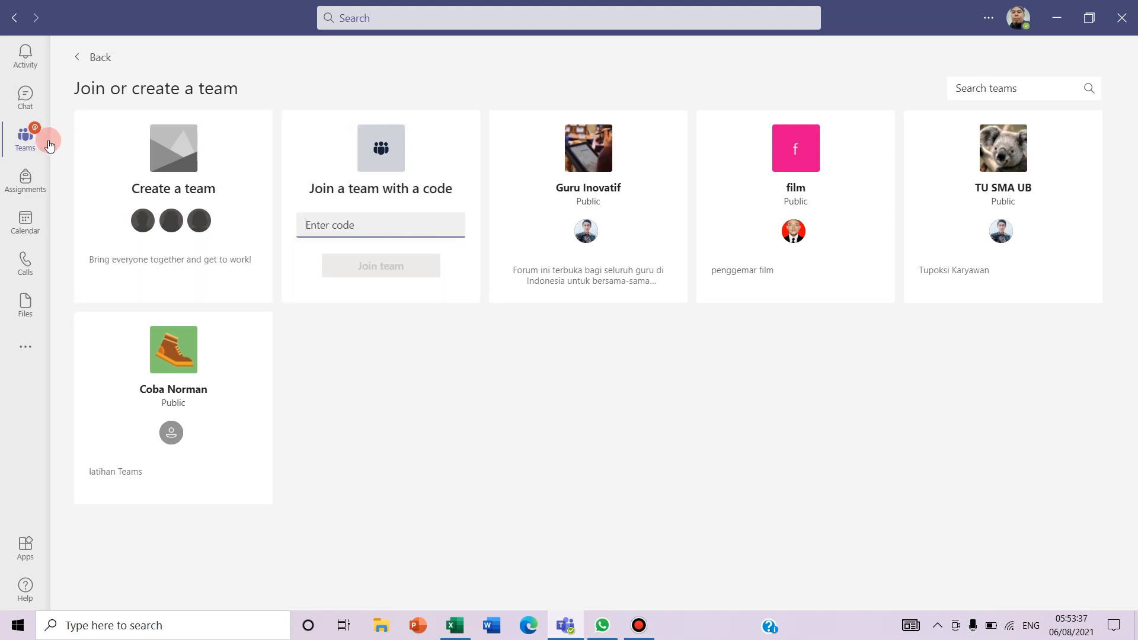
{"action": "left_click", "coordinate": [31, 146]}
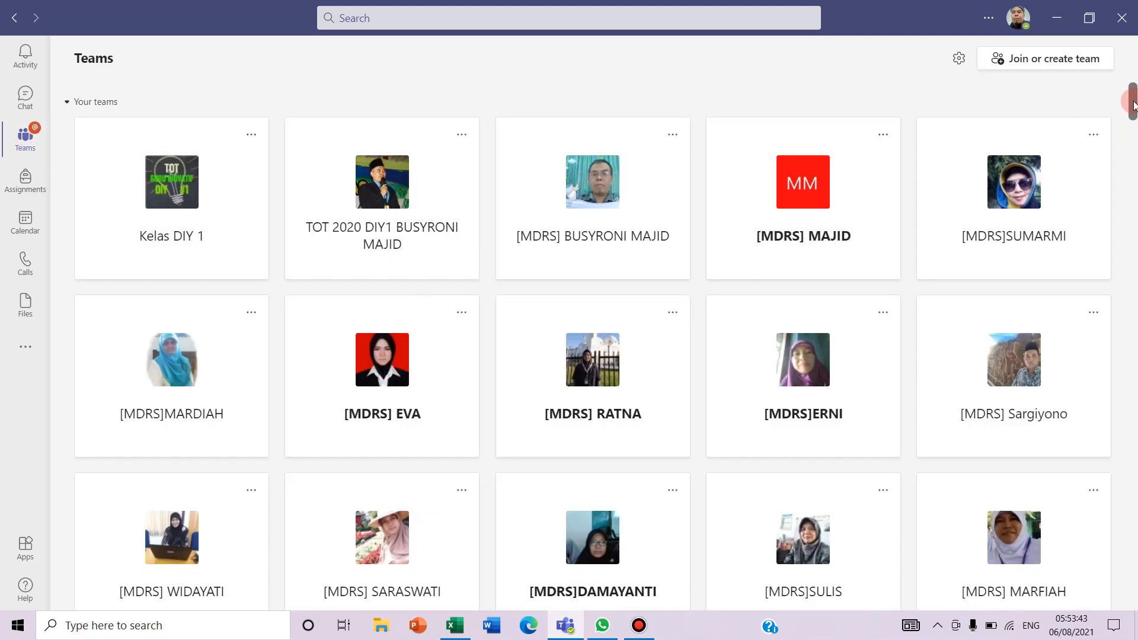
Reopen the CONTOH KELAS 7 A team from the Teams grid and open its options menu
{"action": "left_click_drag", "start_coordinate": [1132, 104], "coordinate": [1132, 546]}
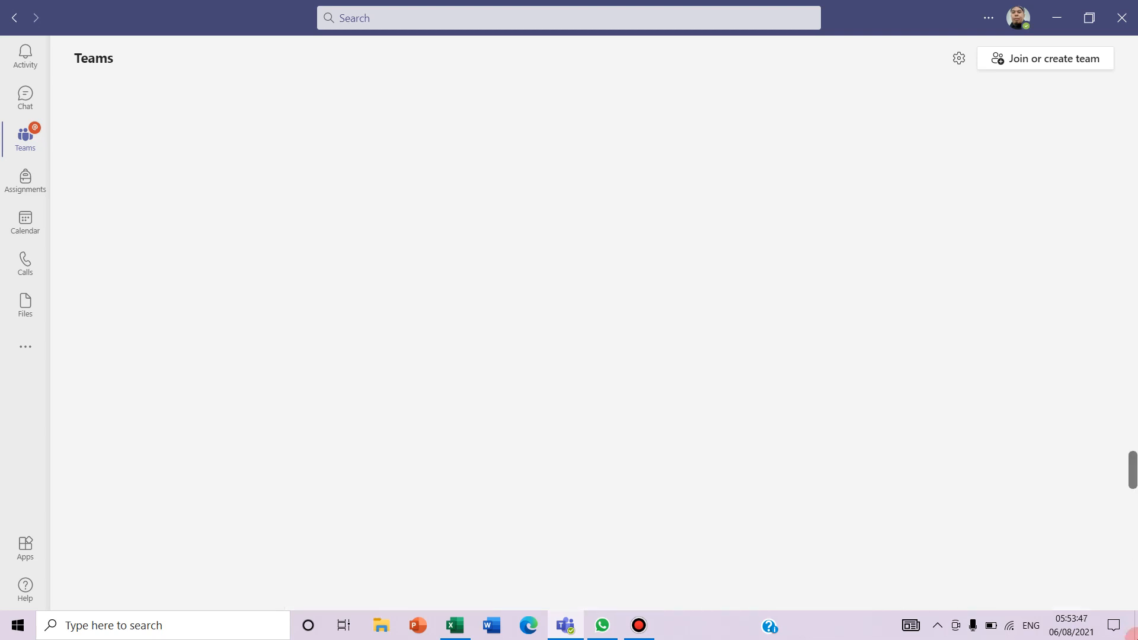
{"action": "left_click", "coordinate": [1134, 629]}
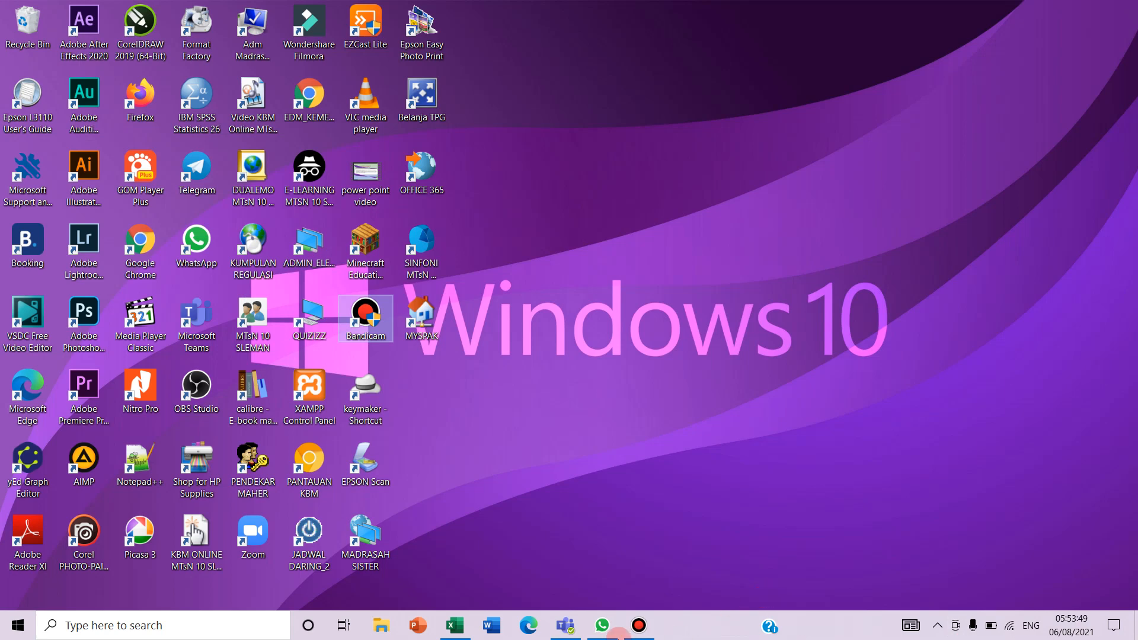
{"action": "left_click", "coordinate": [570, 634]}
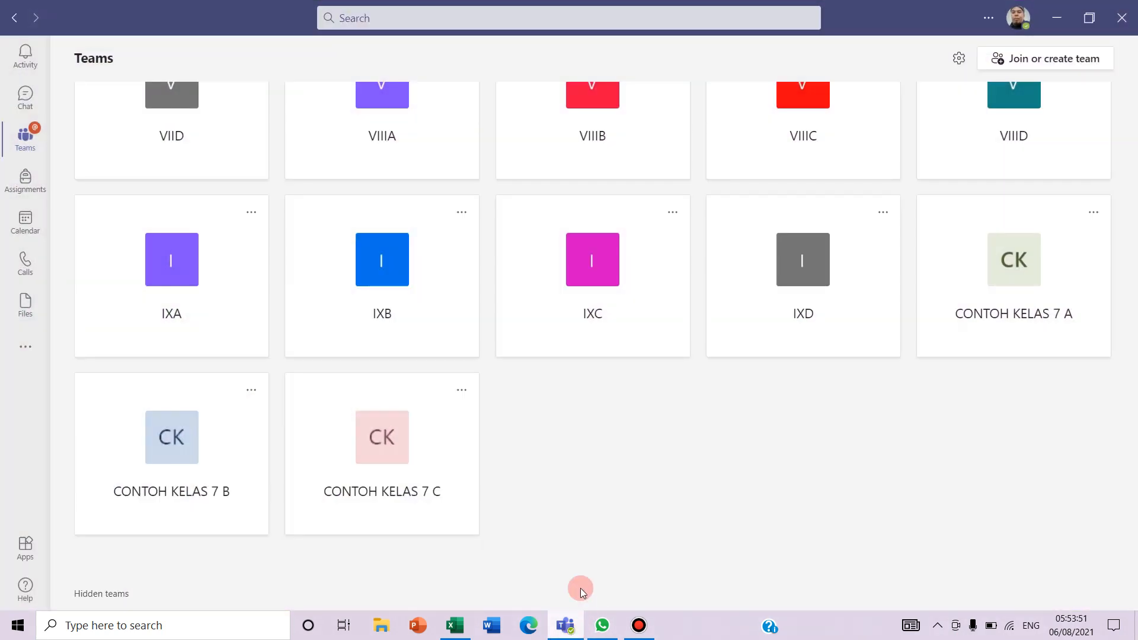
{"action": "left_click", "coordinate": [1017, 299]}
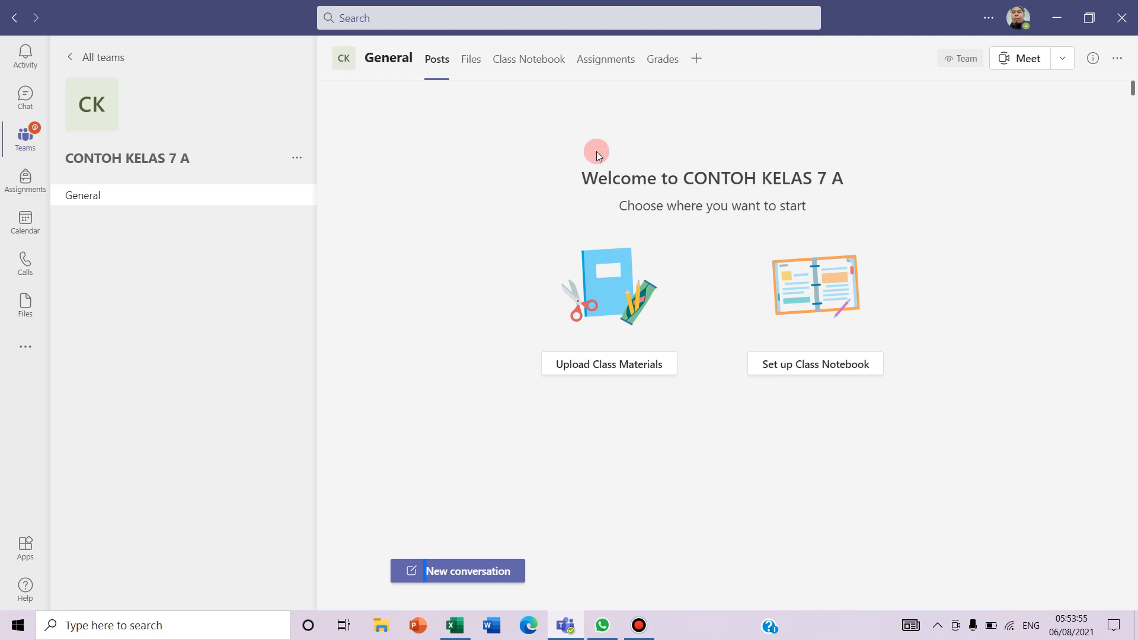
{"action": "left_click", "coordinate": [297, 159]}
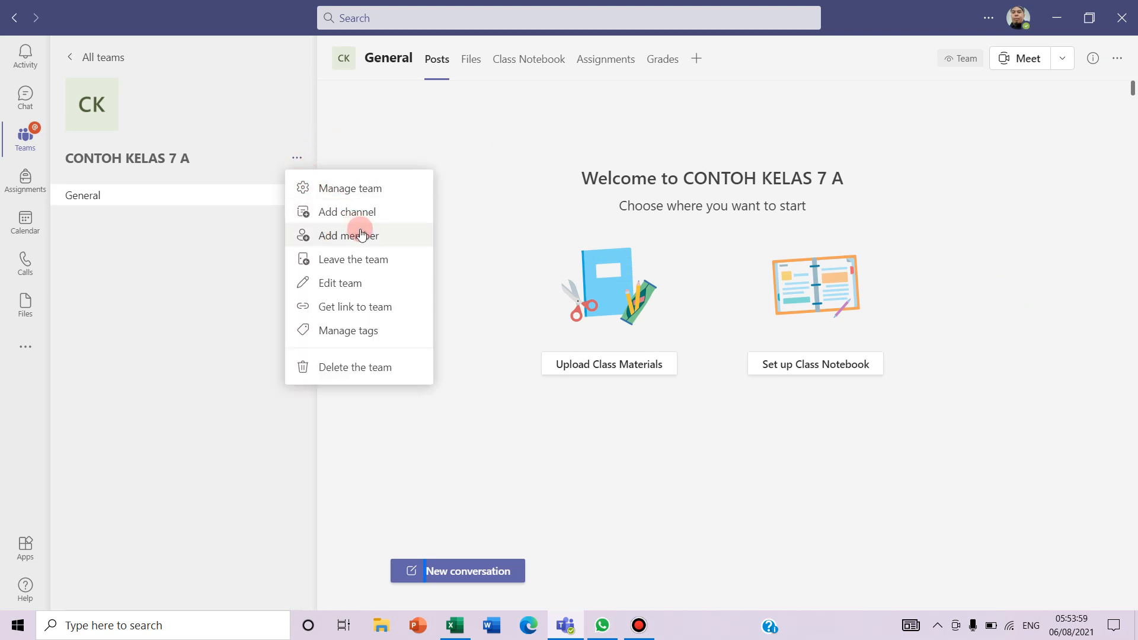
Review CONTOH KELAS 7 A's members under Manage team, then return to the all-teams grid
{"action": "left_click", "coordinate": [355, 188]}
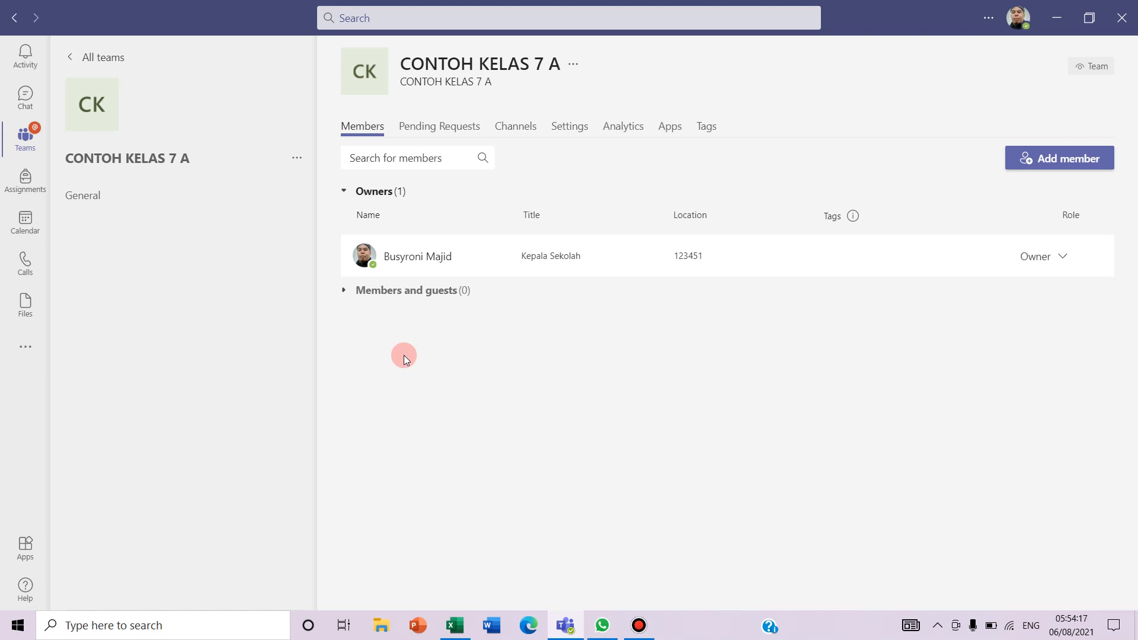
{"action": "left_click", "coordinate": [25, 145]}
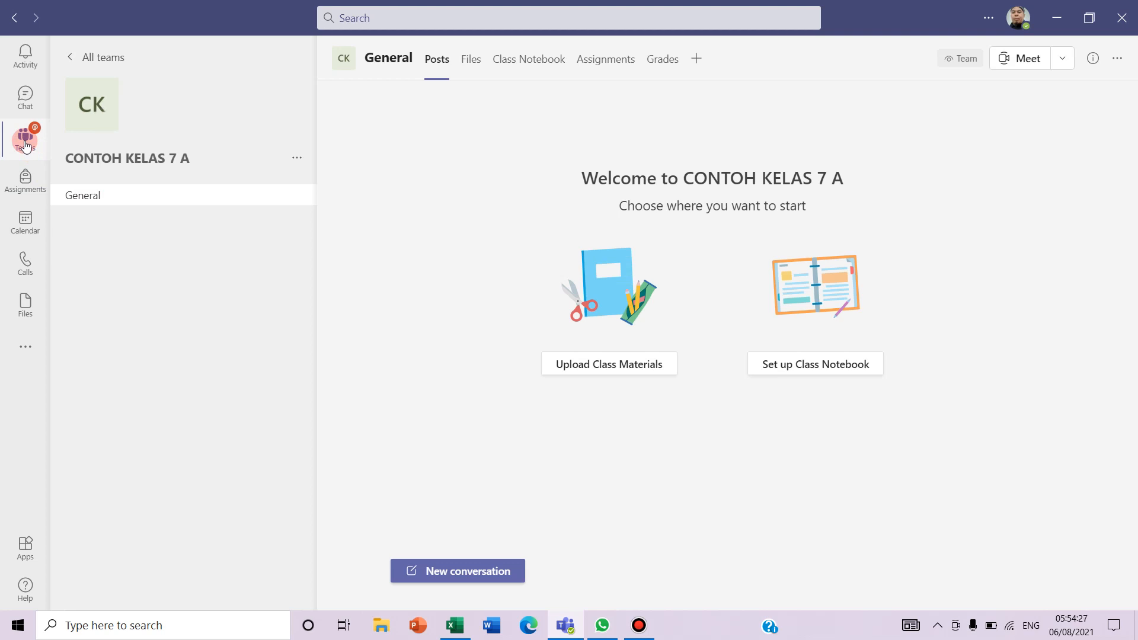
{"action": "left_click", "coordinate": [25, 145]}
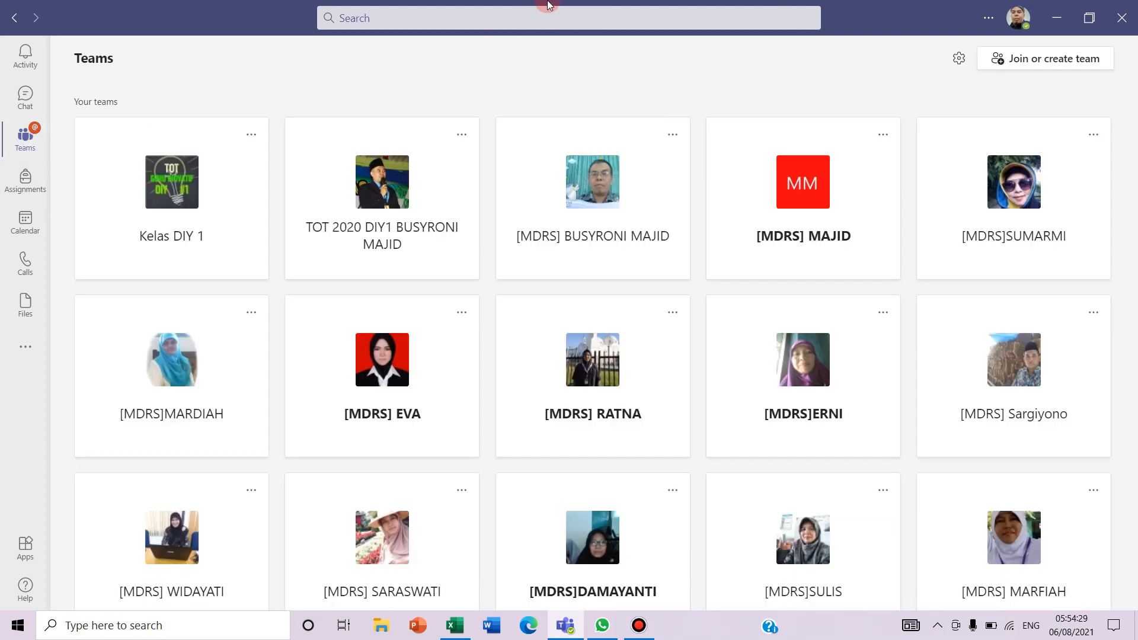